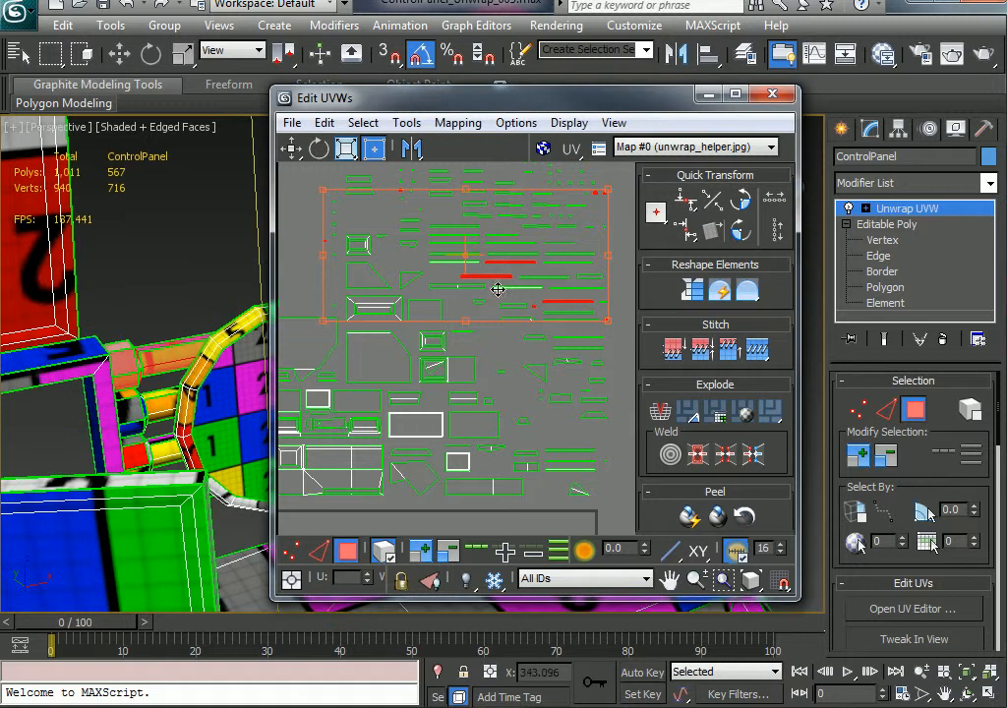
# Move the selected pipe UV faces out of the crowded layout into the empty space beside it.
pyautogui.moveTo(499, 280); pyautogui.dragTo(501, 408)
pyautogui.scroll(-3, 506, 369)
pyautogui.moveTo(523, 318); pyautogui.dragTo(502, 276, button='middle')
pyautogui.scroll(-2, 515, 286)
pyautogui.moveTo(456, 362); pyautogui.dragTo(624, 479)
pyautogui.scroll(1, 556, 481)
pyautogui.moveTo(547, 482); pyautogui.dragTo(331, 382, button='middle')
# Apply a cylindrical projection to the selected faces of the upper pipe behind the round gauges.
pyautogui.keyDown('alt'); pyautogui.moveTo(190, 361); pyautogui.dragTo(5, 396, button='middle'); pyautogui.keyUp('alt')
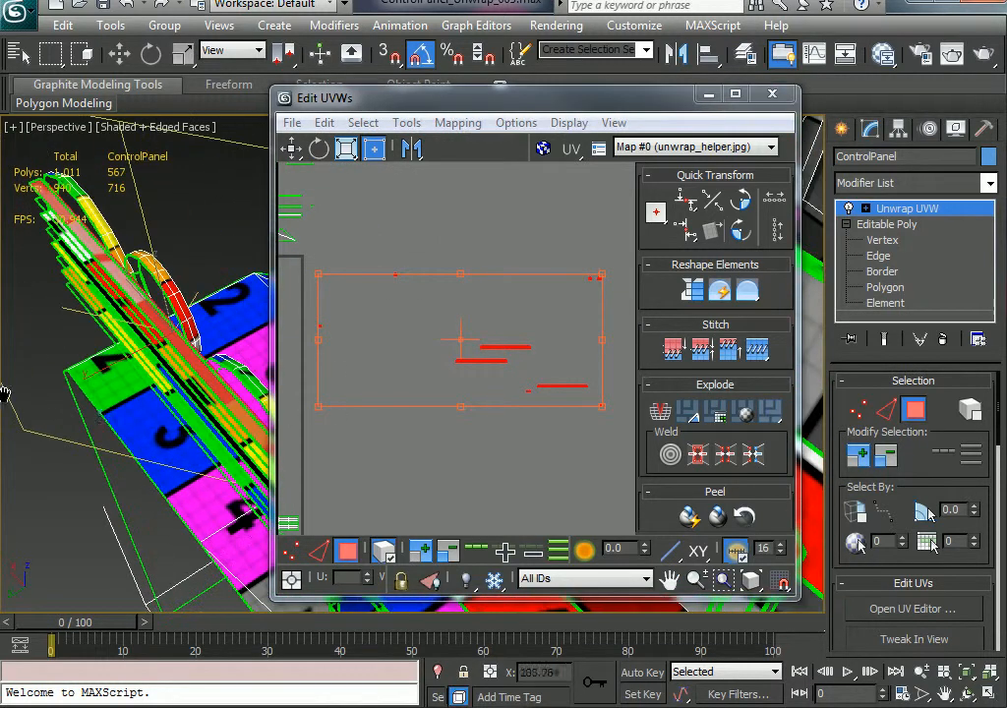
pyautogui.keyDown('alt'); pyautogui.moveTo(175, 416); pyautogui.dragTo(172, 361, button='middle'); pyautogui.keyUp('alt')
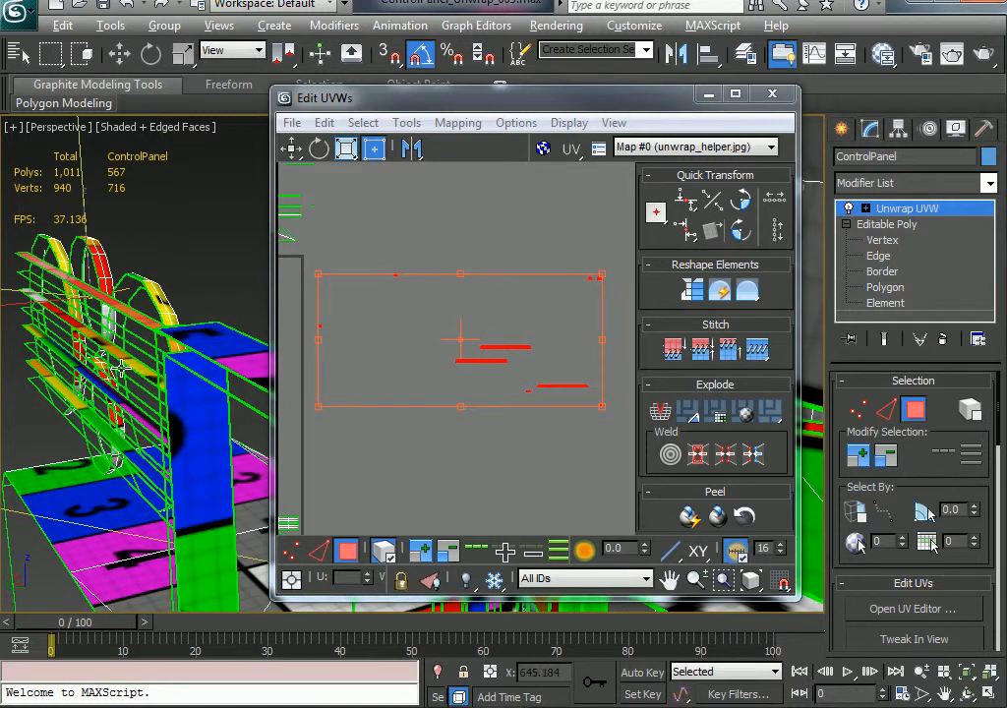
pyautogui.press('alt')
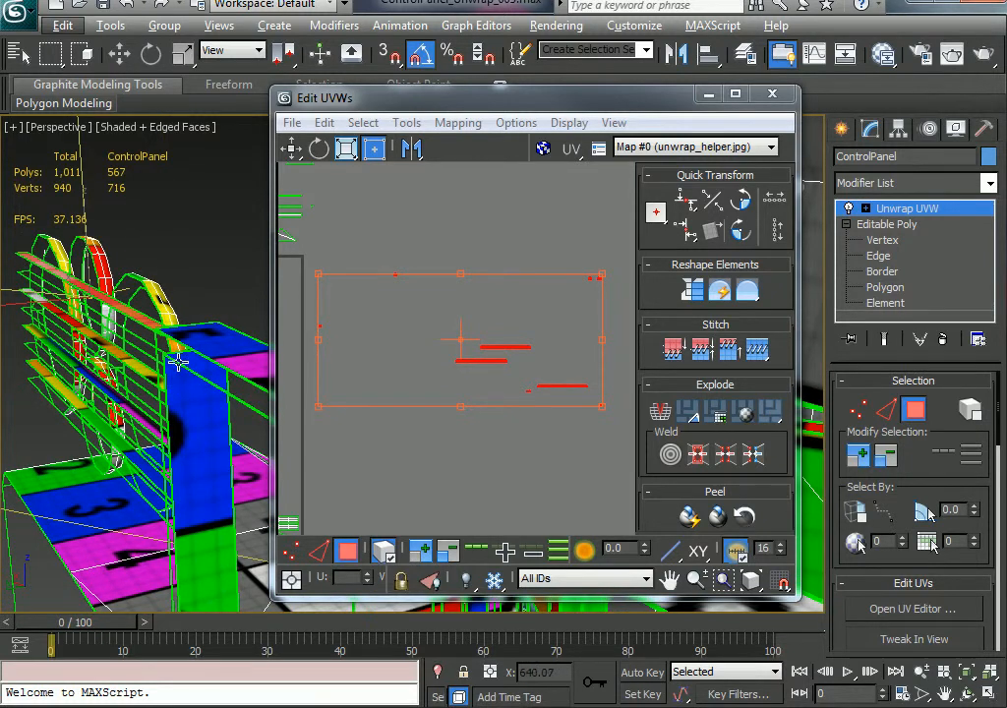
pyautogui.keyDown('alt'); pyautogui.moveTo(199, 376); pyautogui.dragTo(91, 374, button='middle'); pyautogui.keyUp('alt')
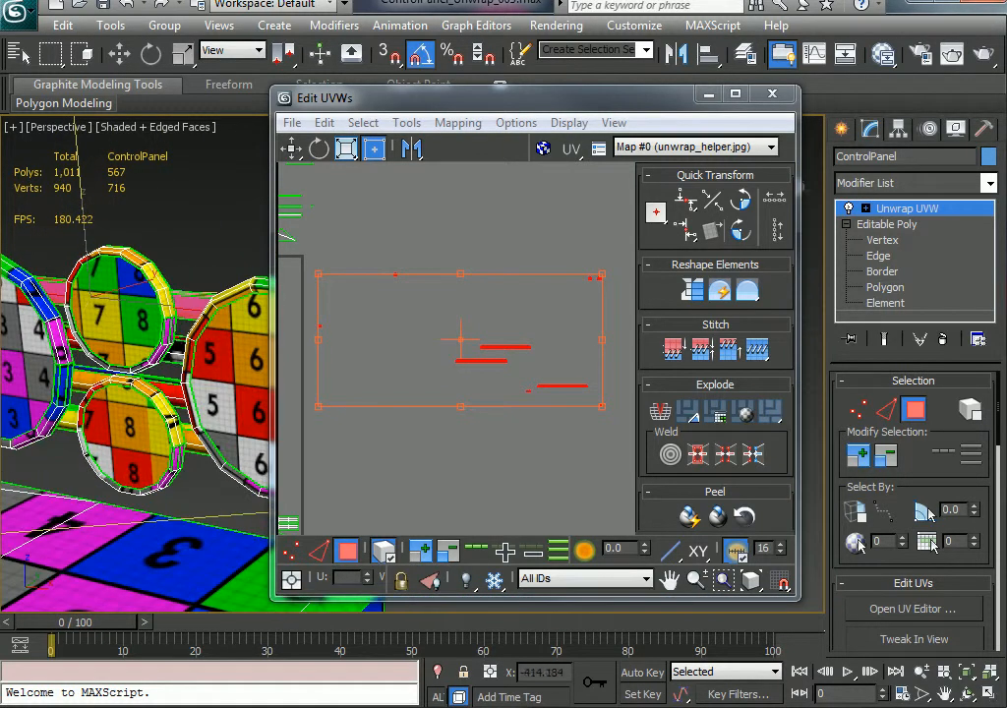
pyautogui.moveTo(177, 352); pyautogui.dragTo(152, 347, button='middle')
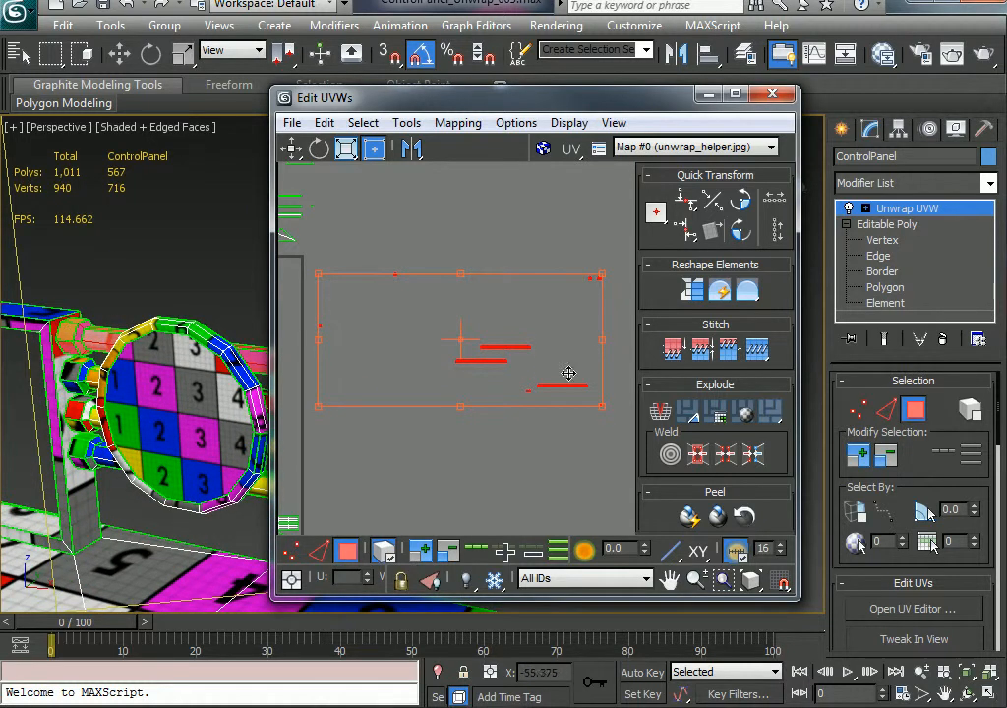
pyautogui.moveTo(850, 624); pyautogui.dragTo(811, 146)
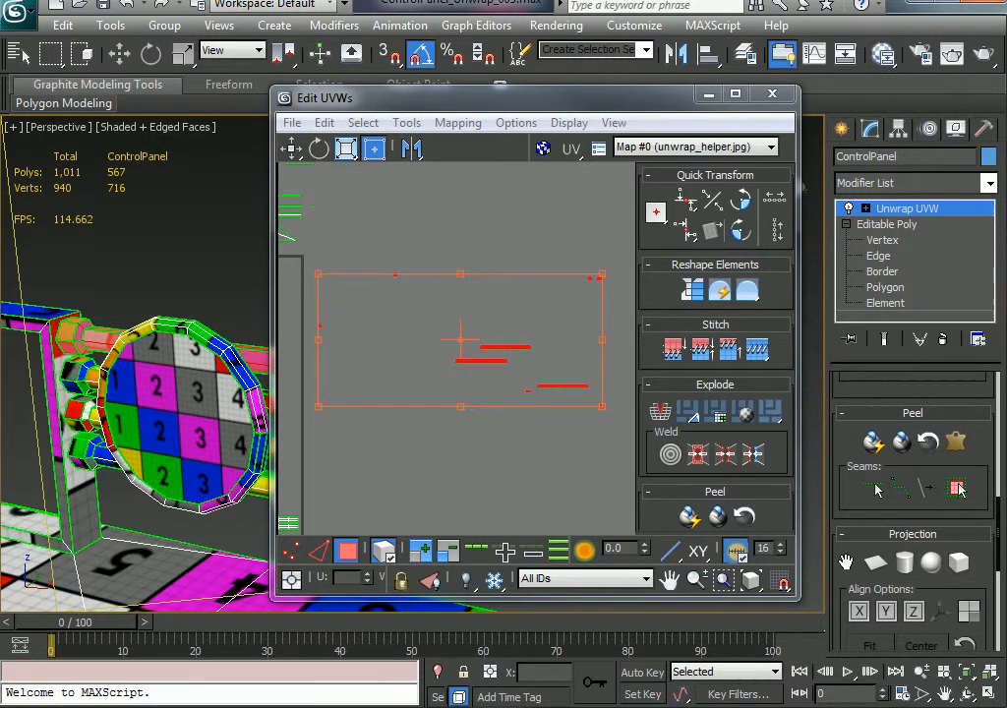
pyautogui.moveTo(898, 541); pyautogui.dragTo(898, 409)
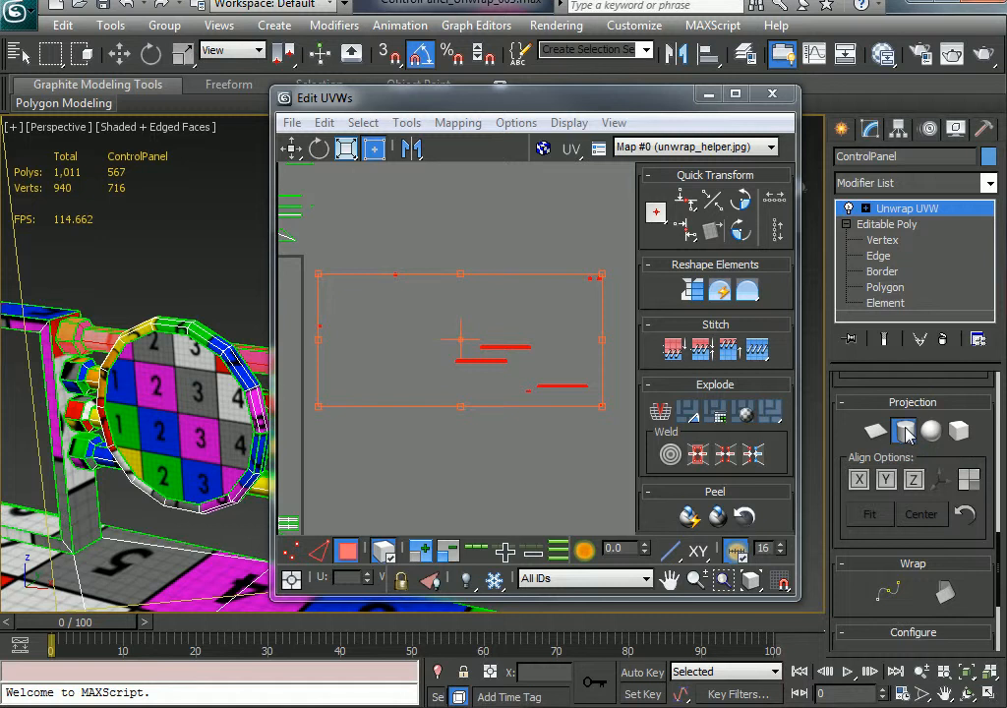
pyautogui.click(904, 433)
pyautogui.scroll(-8, 400, 373)
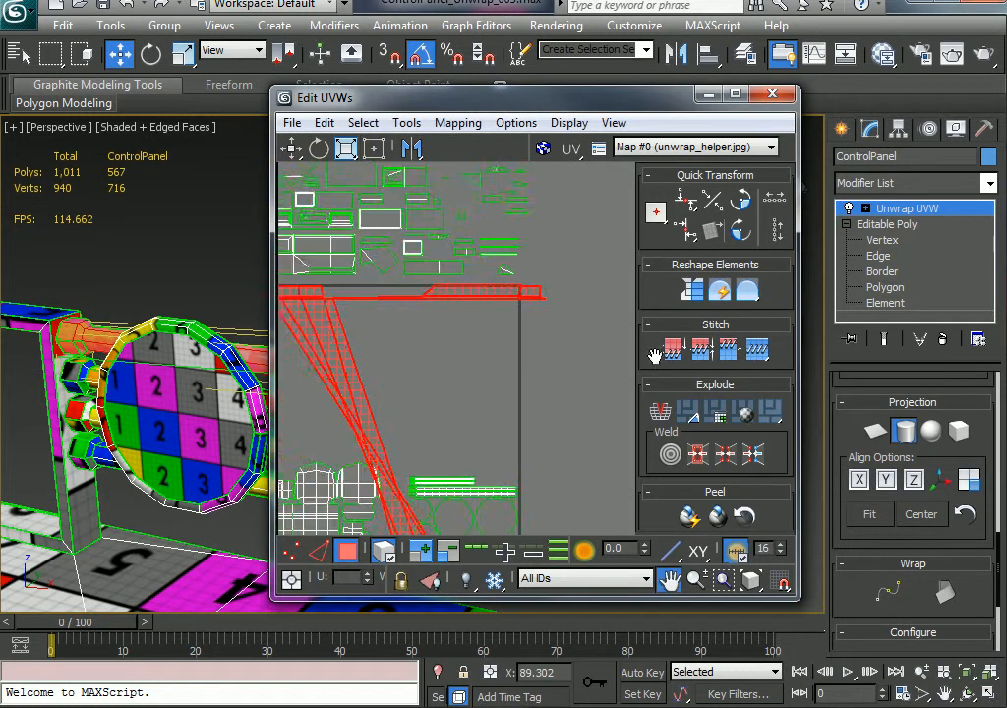
pyautogui.scroll(2, 206, 414)
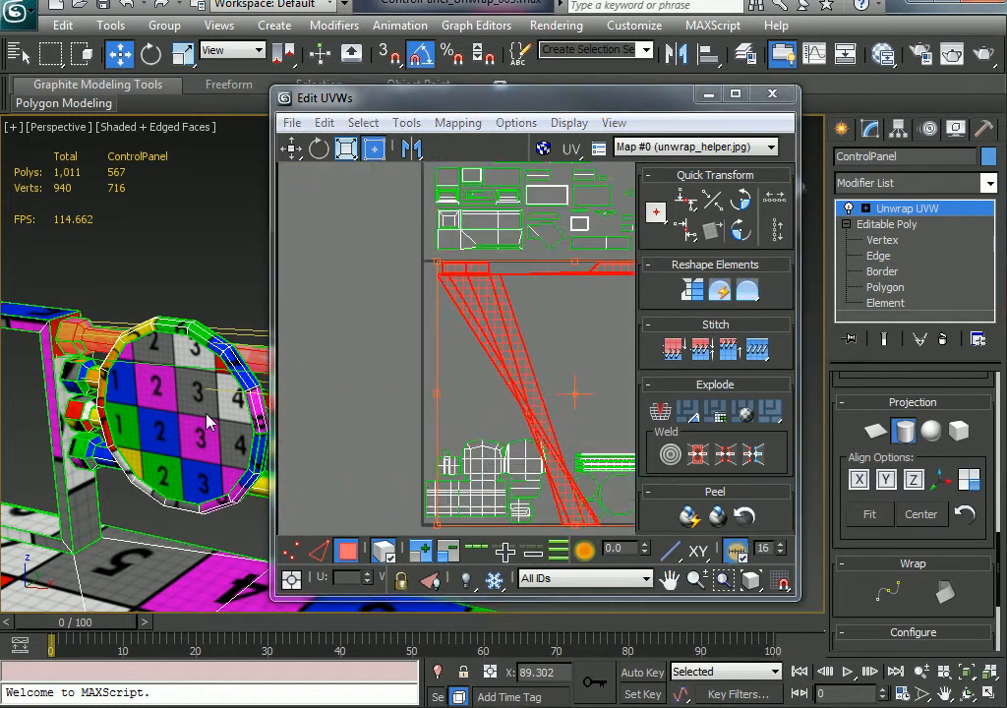
# Align the pipe's cylindrical projection to the X axis.
pyautogui.keyDown('alt'); pyautogui.moveTo(205, 414); pyautogui.dragTo(32, 432, button='middle'); pyautogui.keyUp('alt')
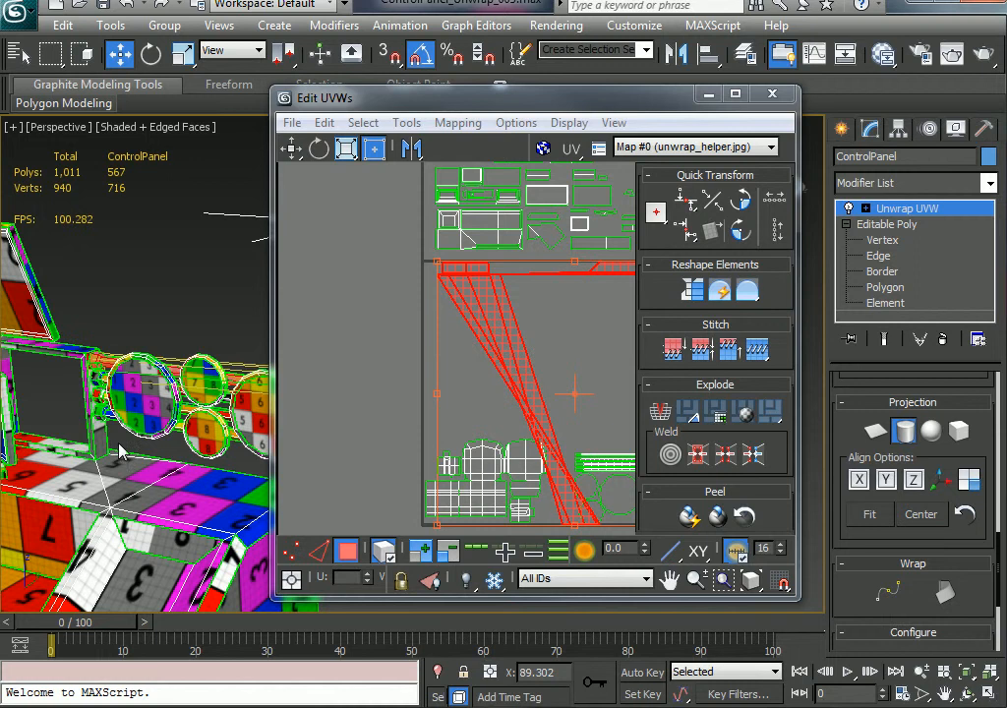
pyautogui.press('F3')
pyautogui.moveTo(153, 474)
pyautogui.keyDown('alt'); pyautogui.mouseDown(button='middle')
pyautogui.moveTo(180, 476)
pyautogui.moveTo(158, 489)
pyautogui.moveTo(246, 483)
pyautogui.moveTo(278, 495)
pyautogui.moveTo(231, 452)
pyautogui.moveTo(73, 450)
pyautogui.moveTo(145, 447)
pyautogui.mouseUp(button='middle'); pyautogui.keyUp('alt')
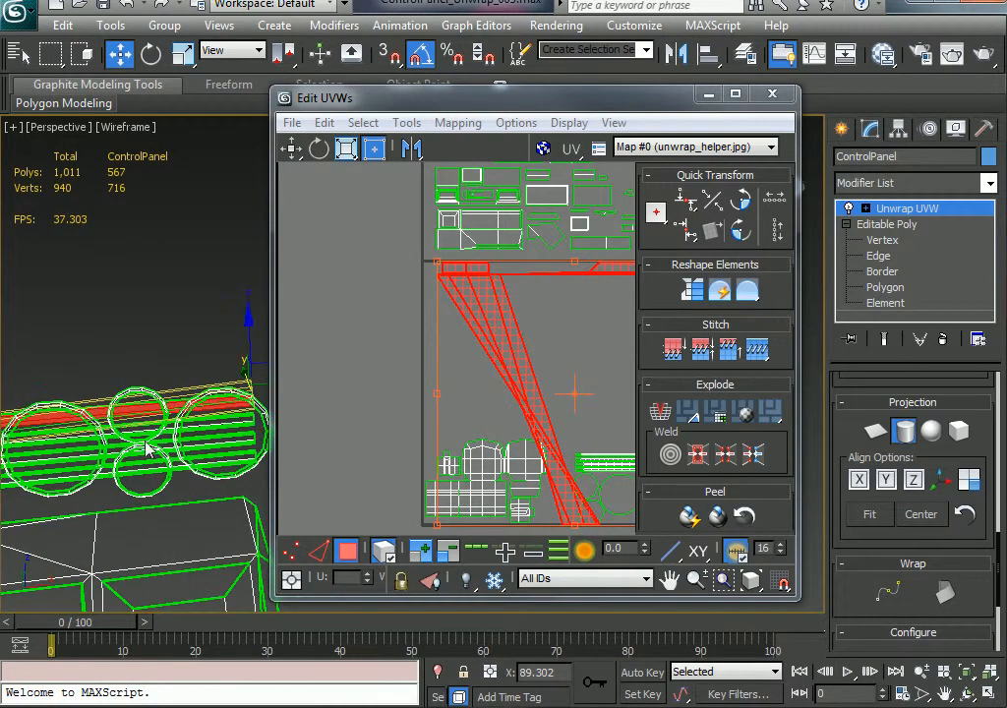
pyautogui.press('F3')
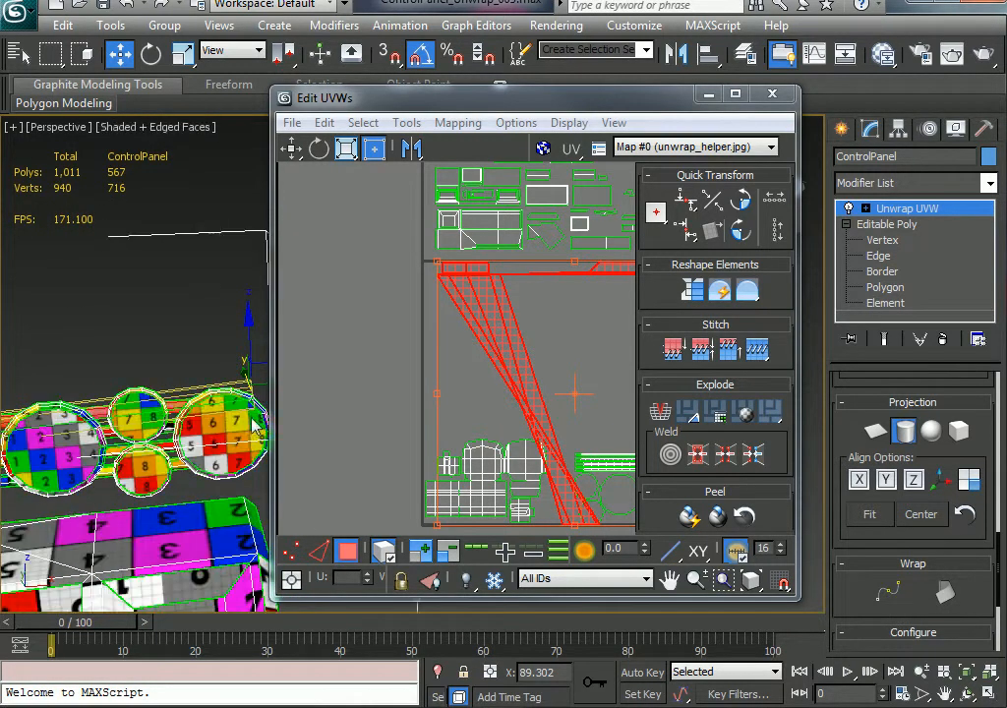
pyautogui.click(858, 480)
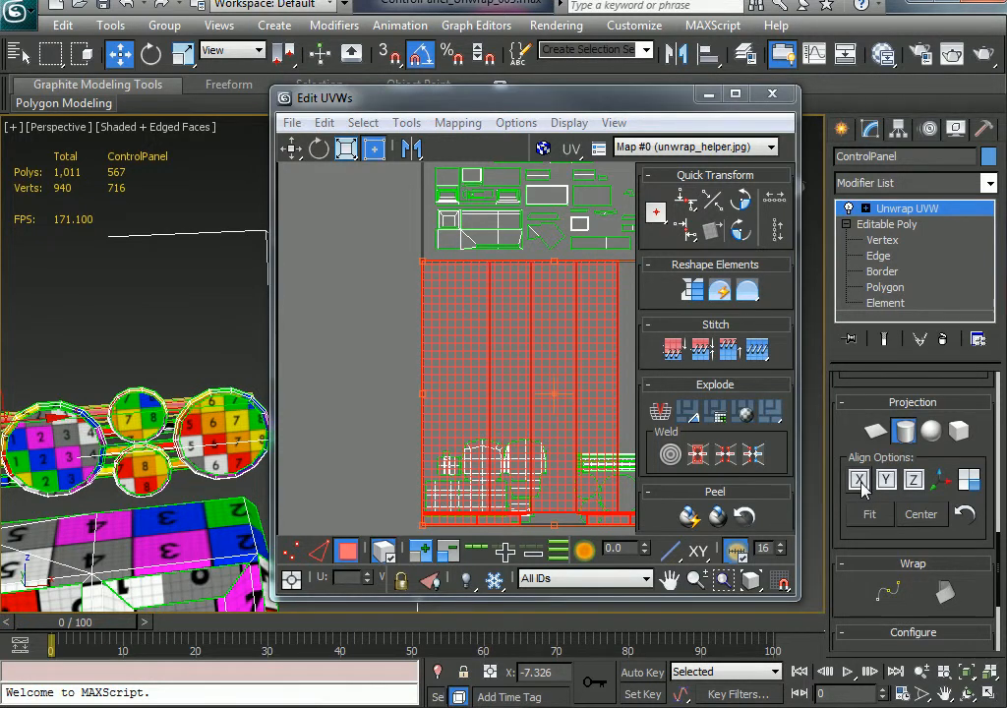
# Try the Y and Z alignments for the pipe's cylindrical projection and restore the X alignment.
pyautogui.keyDown('alt'); pyautogui.moveTo(128, 346); pyautogui.dragTo(274, 439, button='middle'); pyautogui.keyUp('alt')
pyautogui.scroll(3, 170, 442)
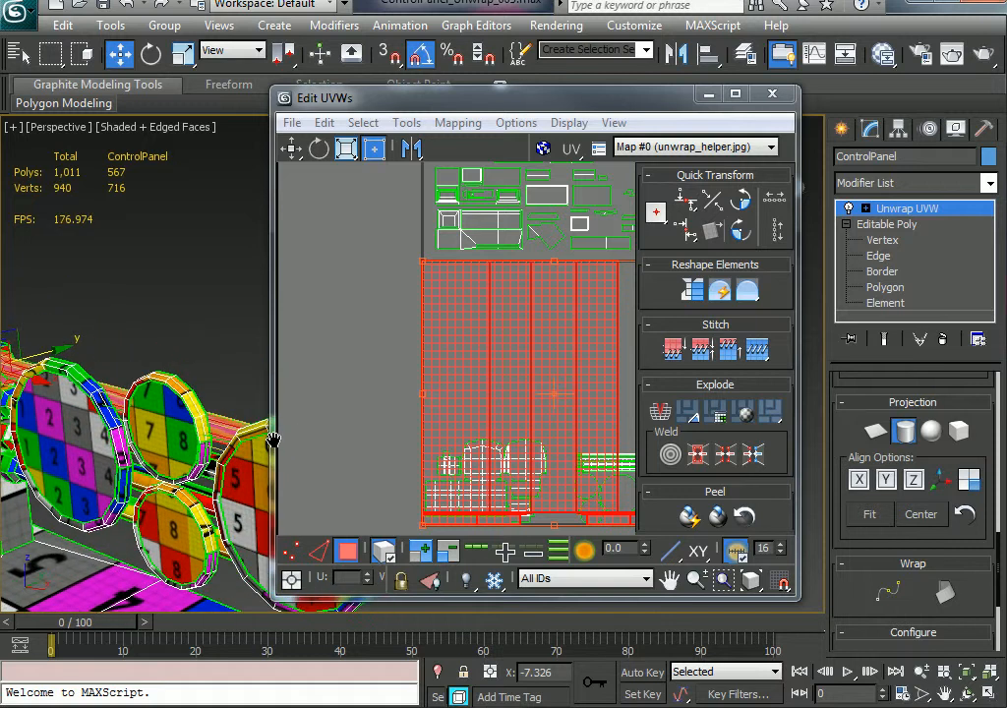
pyautogui.moveTo(483, 414); pyautogui.dragTo(386, 396, button='middle')
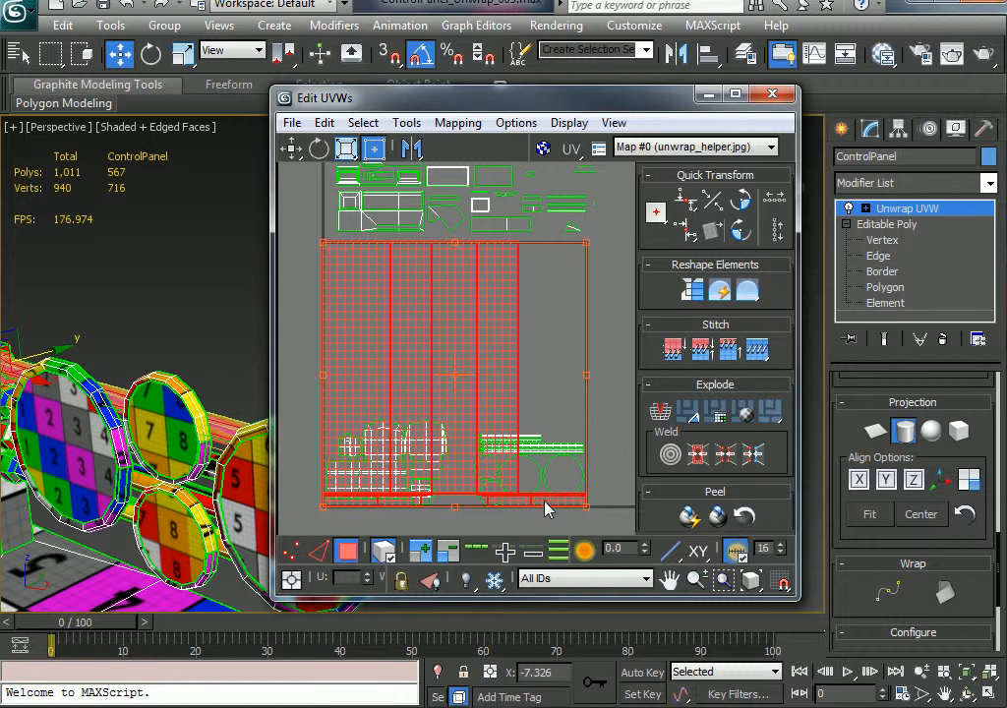
pyautogui.click(886, 480)
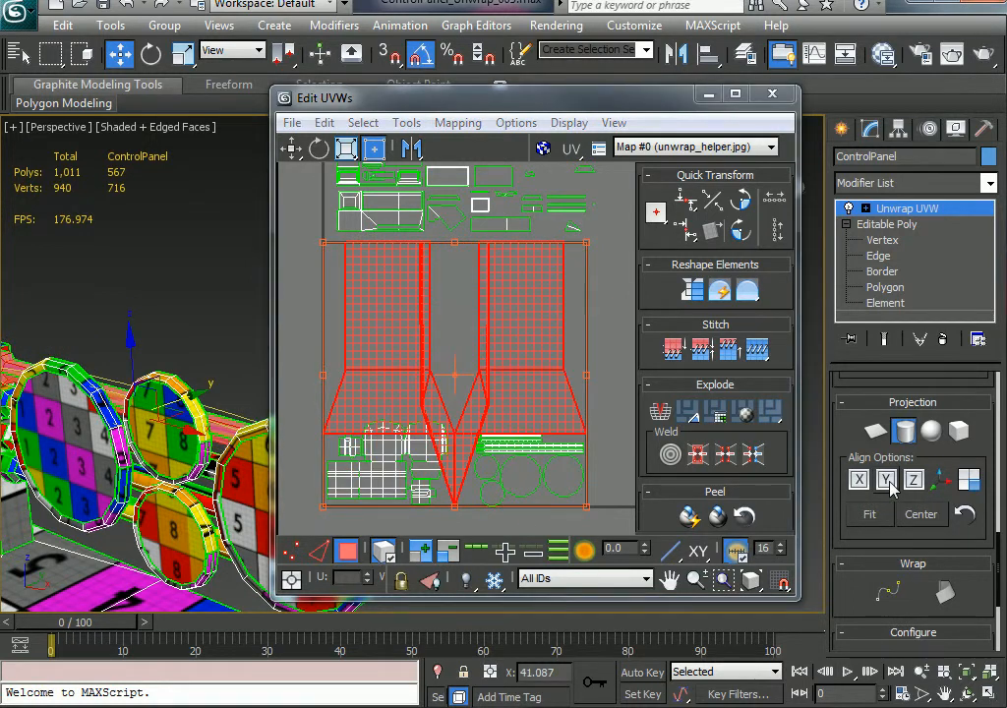
pyautogui.click(858, 480)
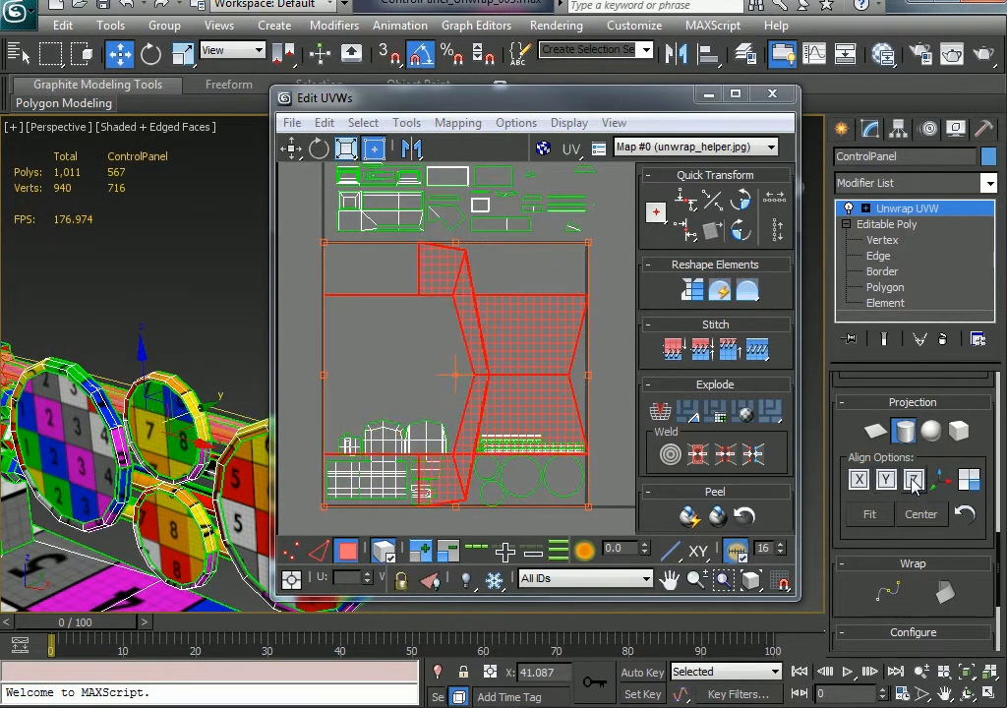
pyautogui.click(859, 480)
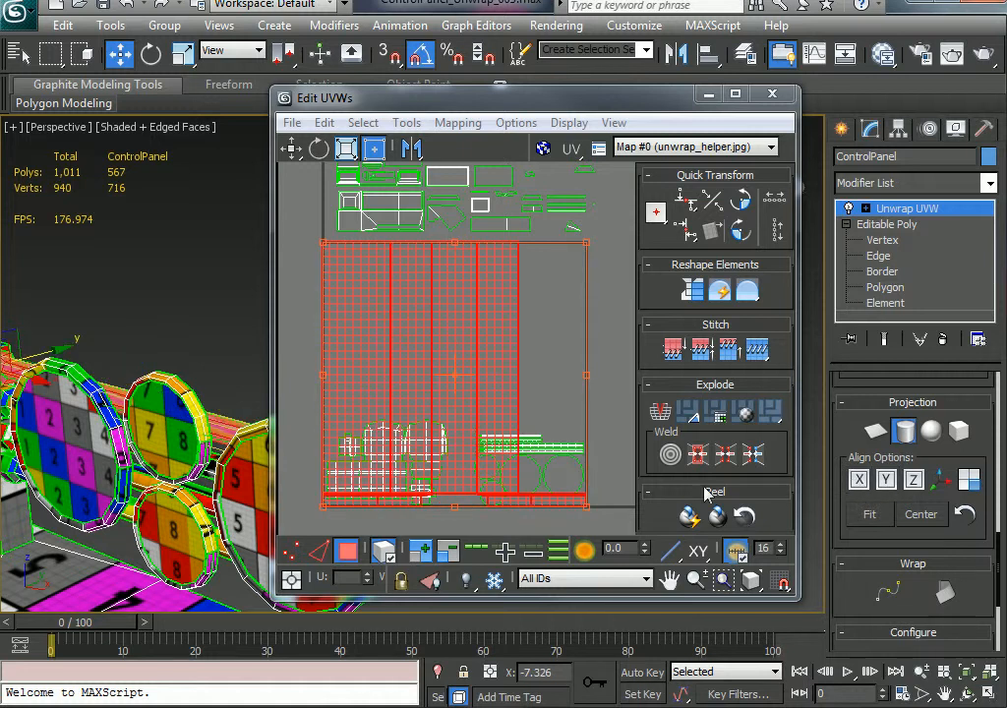
# Rotate the cylindrical mapping gizmo about -95 degrees around the pipe's axis and exit the projection mode.
pyautogui.moveTo(75, 404); pyautogui.dragTo(344, 369, button='middle')
pyautogui.scroll(3, 121, 447)
pyautogui.moveTo(221, 446)
pyautogui.keyDown('alt'); pyautogui.mouseDown(button='middle')
pyautogui.moveTo(132, 450)
pyautogui.moveTo(137, 410)
pyautogui.moveTo(253, 430)
pyautogui.moveTo(184, 445)
pyautogui.moveTo(210, 447)
pyautogui.moveTo(197, 445)
pyautogui.mouseUp(button='middle'); pyautogui.keyUp('alt')
pyautogui.scroll(3, 197, 422)
pyautogui.scroll(3, 196, 417)
pyautogui.press('F3')
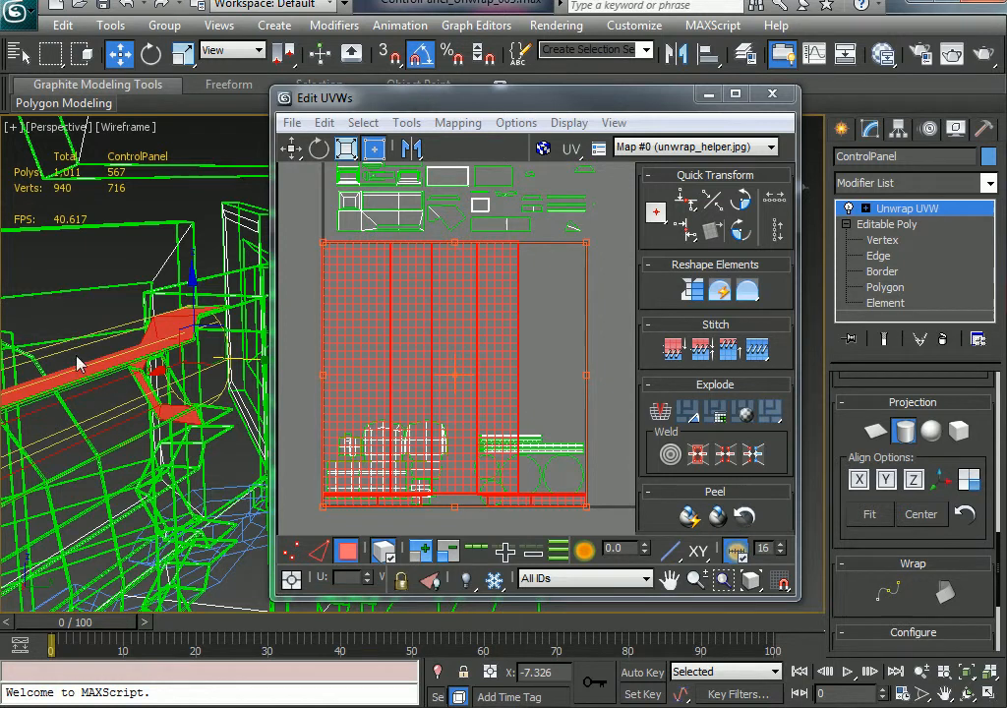
pyautogui.rightClick(187, 320)
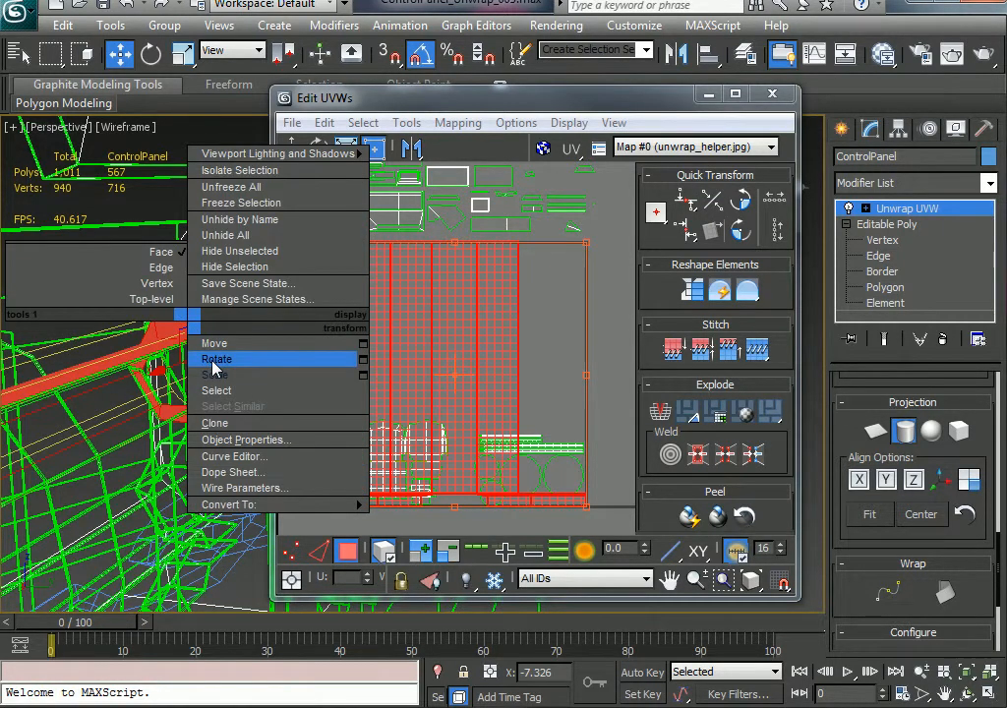
pyautogui.click(217, 358)
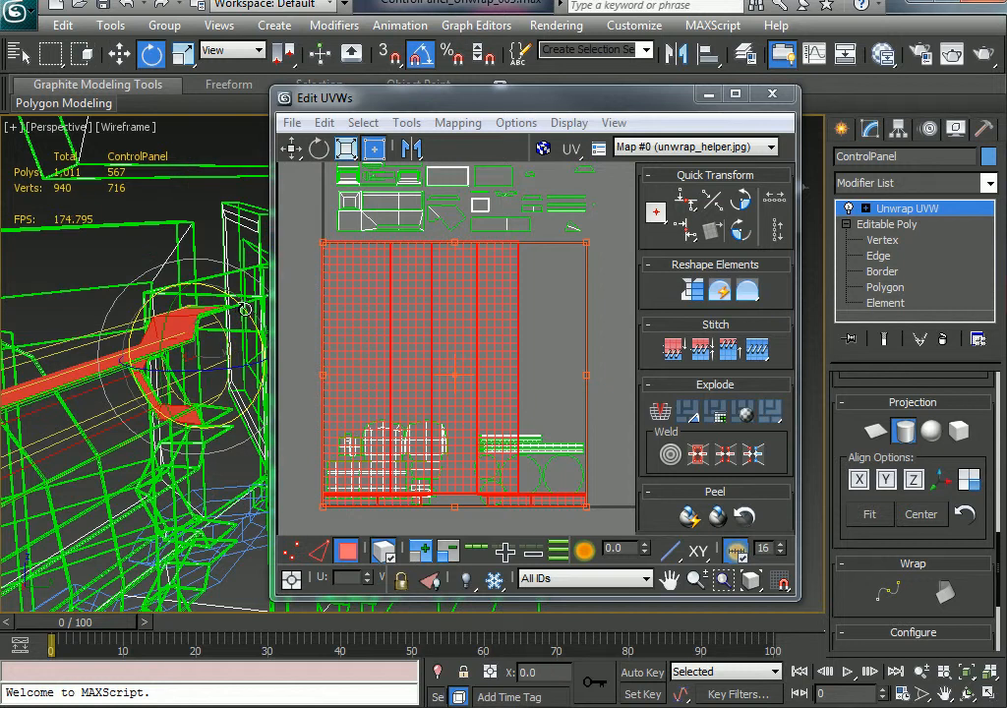
pyautogui.moveTo(245, 309); pyautogui.dragTo(277, 415)
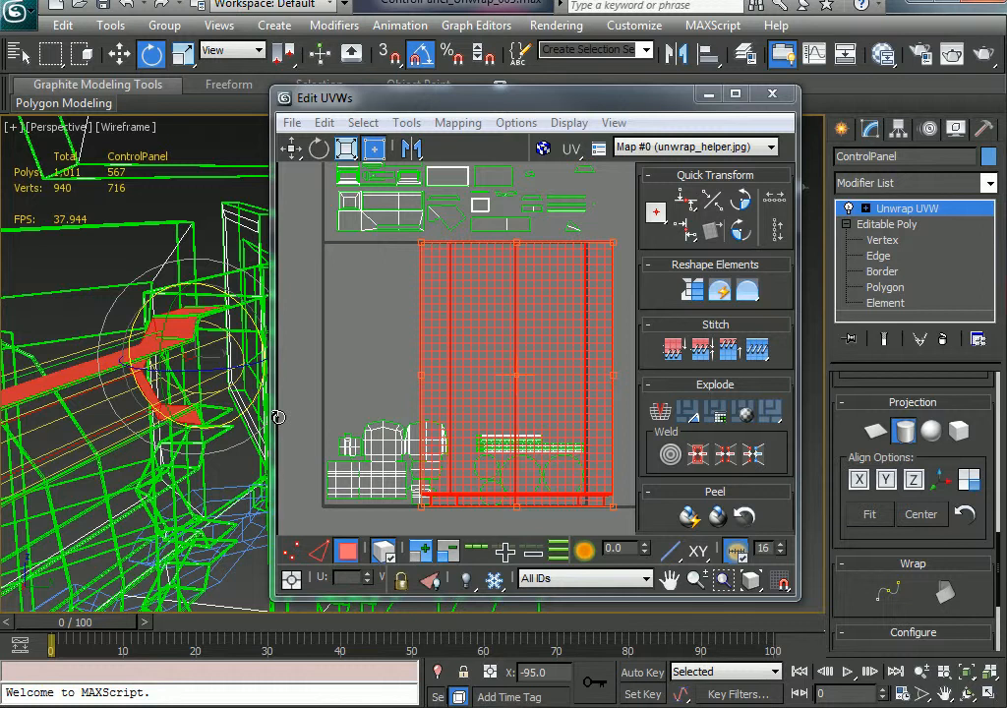
pyautogui.moveTo(278, 417); pyautogui.dragTo(278, 418)
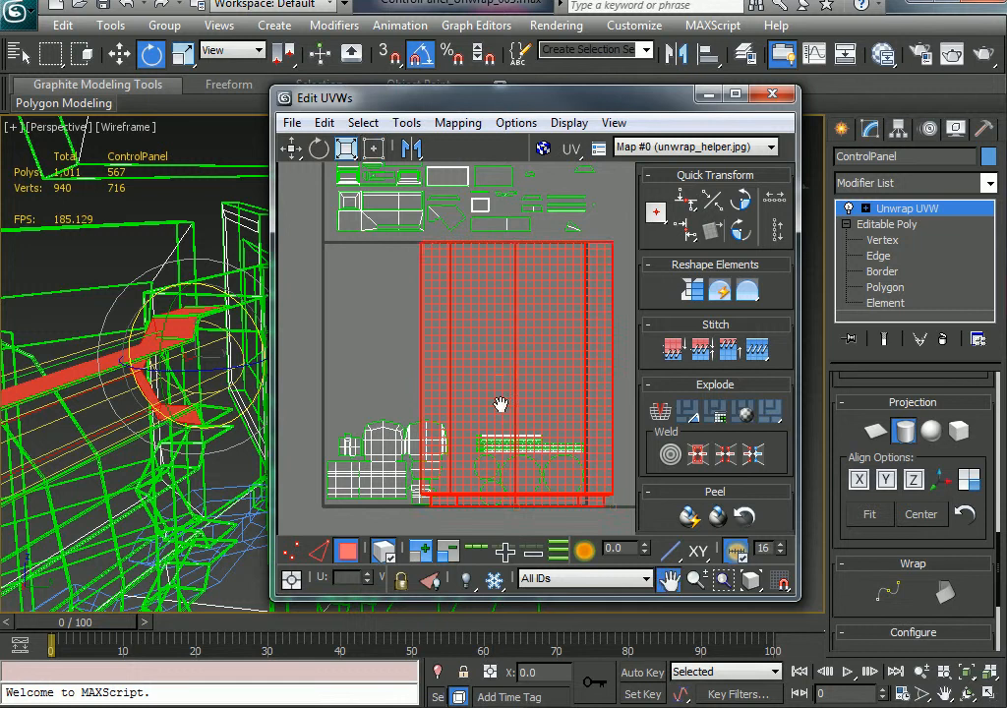
pyautogui.scroll(-3, 472, 405)
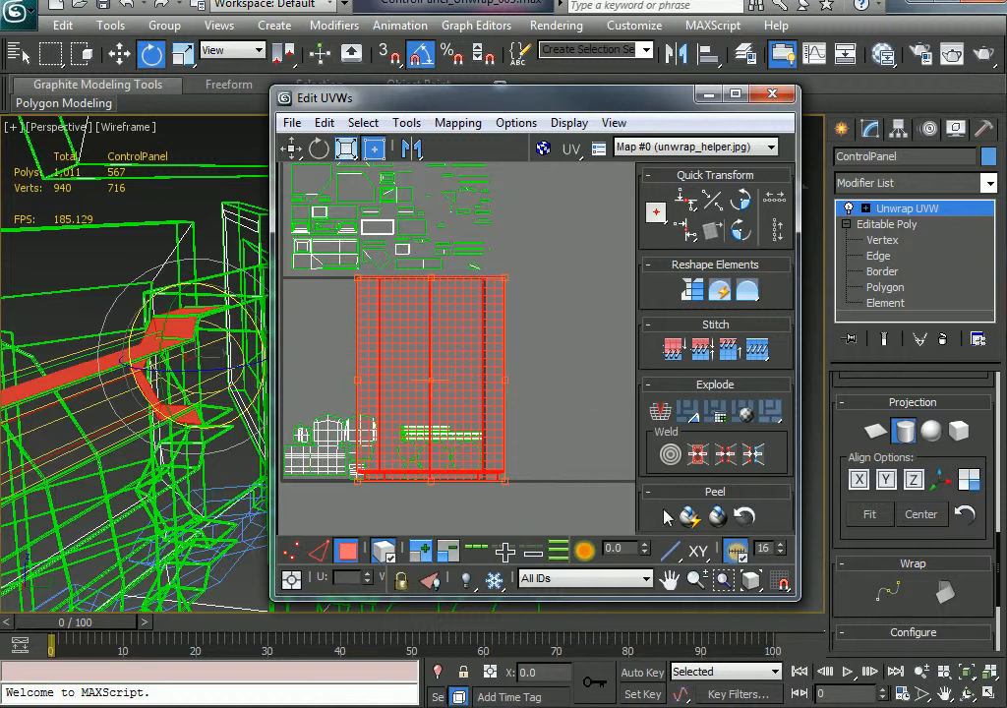
pyautogui.click(904, 434)
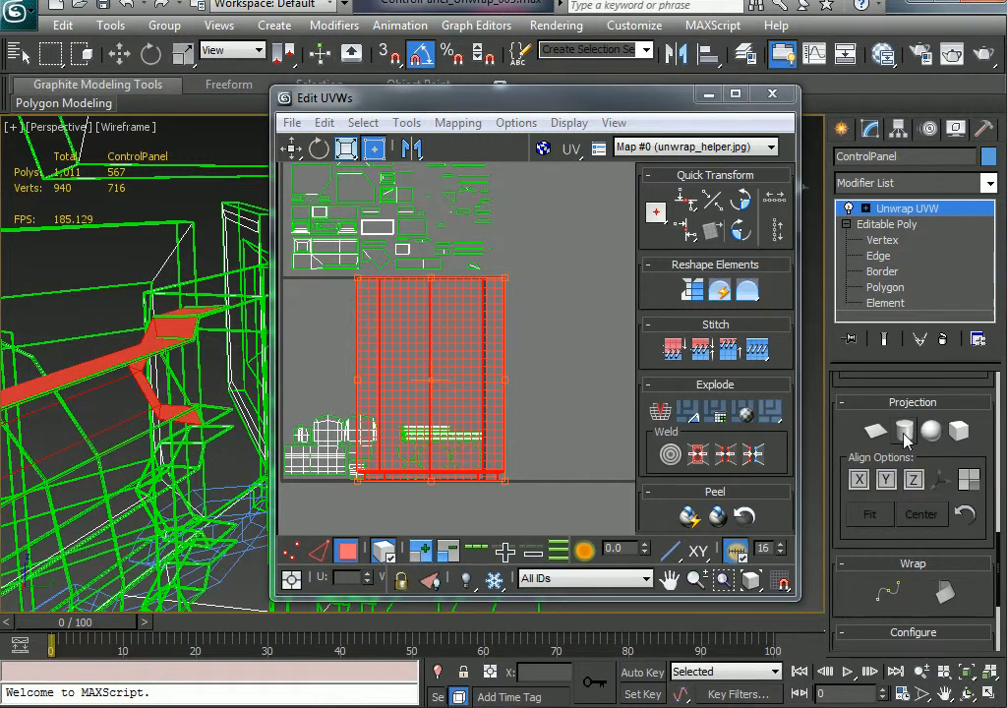
# Scale the pipe's UVs into a tall, narrow strip standing beside the main UV tile.
pyautogui.moveTo(202, 438)
pyautogui.keyDown('alt'); pyautogui.mouseDown(button='middle')
pyautogui.moveTo(200, 455)
pyautogui.moveTo(256, 453)
pyautogui.moveTo(116, 352)
pyautogui.mouseUp(button='middle'); pyautogui.keyUp('alt')
pyautogui.press('F3')
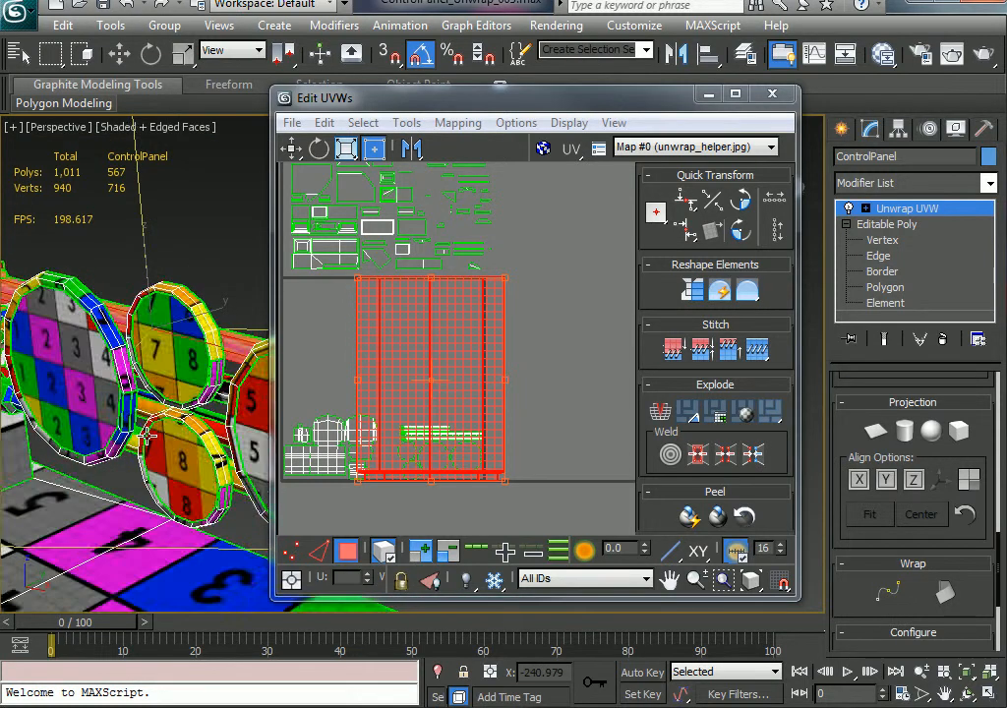
pyautogui.keyDown('alt'); pyautogui.moveTo(133, 438); pyautogui.dragTo(203, 434, button='middle'); pyautogui.keyUp('alt')
pyautogui.moveTo(95, 409); pyautogui.dragTo(439, 435, button='middle')
pyautogui.scroll(3, 237, 433)
pyautogui.keyDown('alt'); pyautogui.moveTo(440, 434); pyautogui.dragTo(317, 430, button='middle'); pyautogui.keyUp('alt')
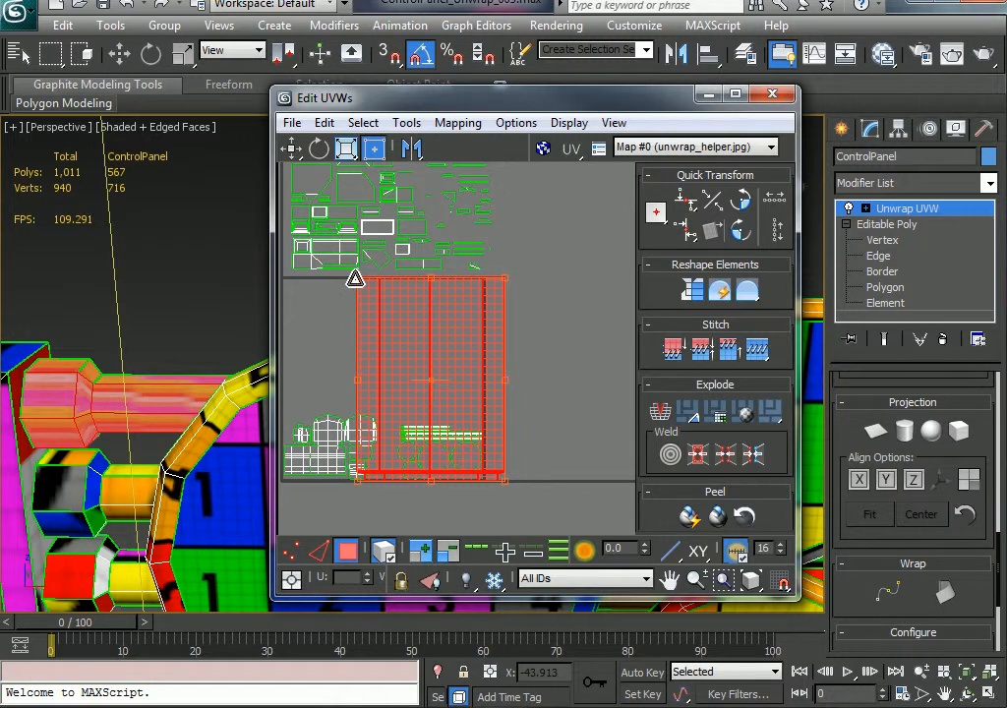
pyautogui.moveTo(355, 279); pyautogui.dragTo(433, 128)
pyautogui.moveTo(458, 372); pyautogui.dragTo(552, 363, button='middle')
pyautogui.scroll(-3, 528, 376)
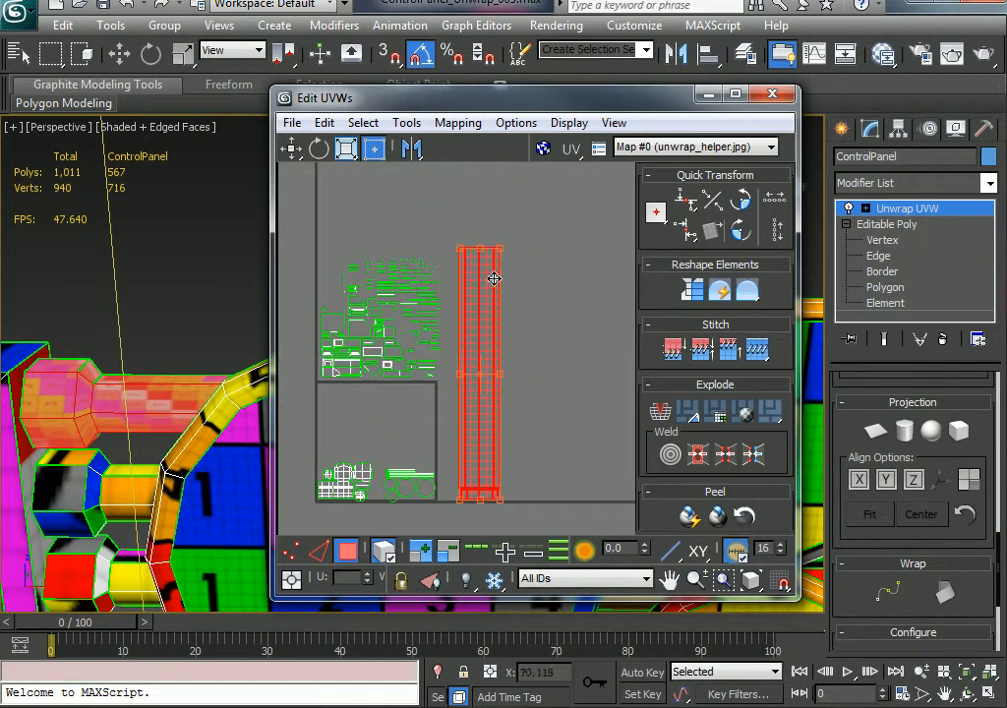
# Narrow the pipe's UV strip further and adjust its height to even out the checker pattern on the pipe.
pyautogui.moveTo(498, 245); pyautogui.dragTo(475, 223)
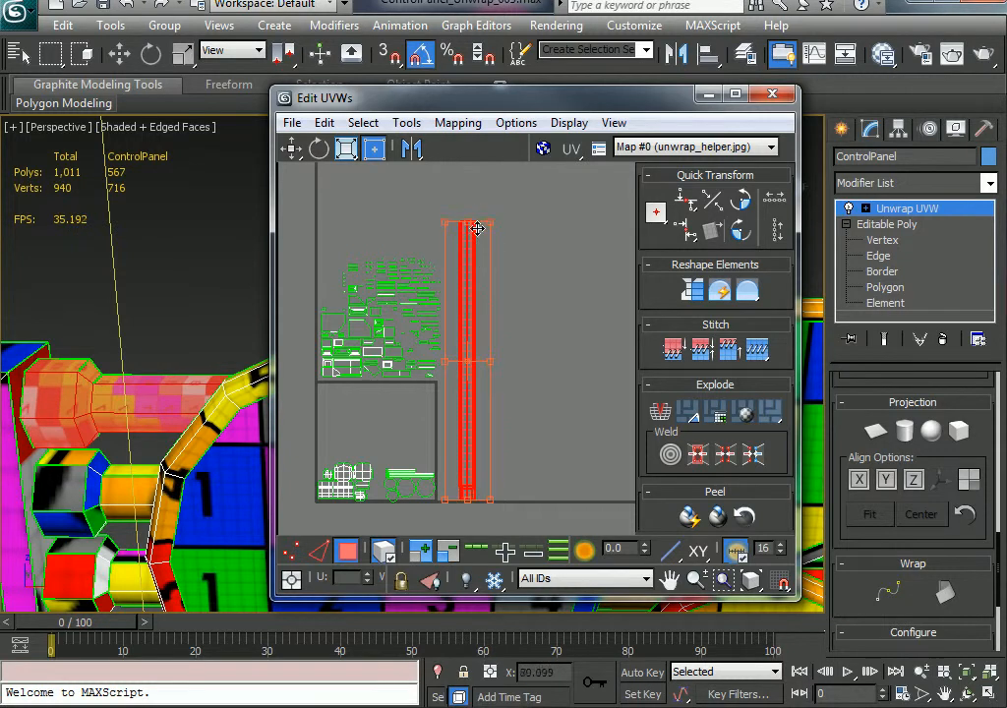
pyautogui.moveTo(476, 268); pyautogui.dragTo(479, 268)
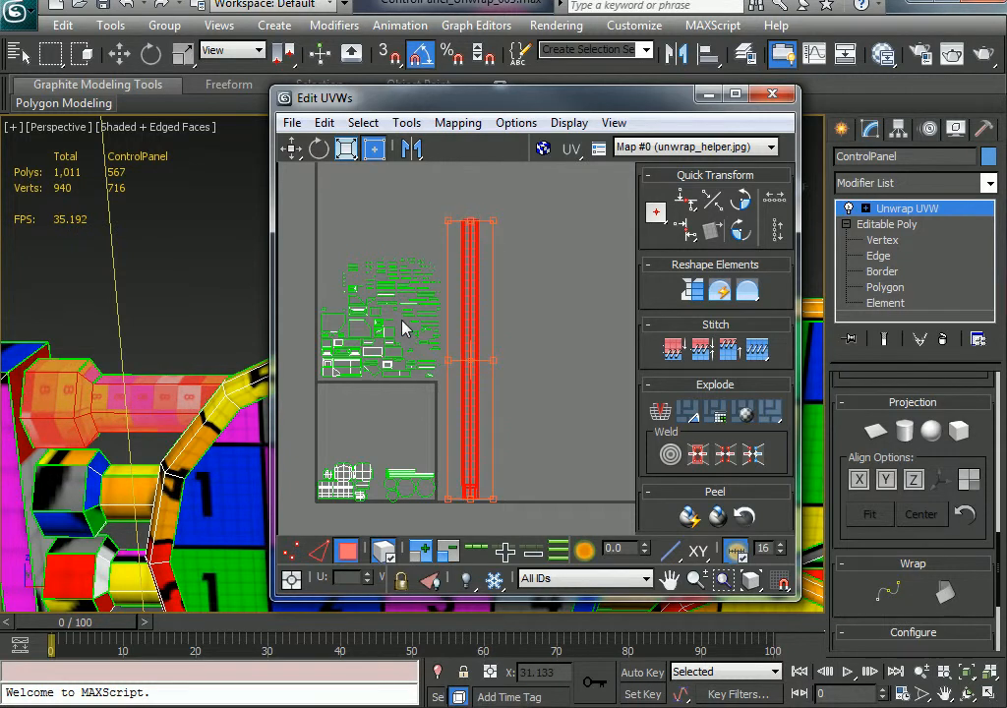
pyautogui.keyDown('alt'); pyautogui.moveTo(177, 456); pyautogui.dragTo(144, 388, button='middle'); pyautogui.keyUp('alt')
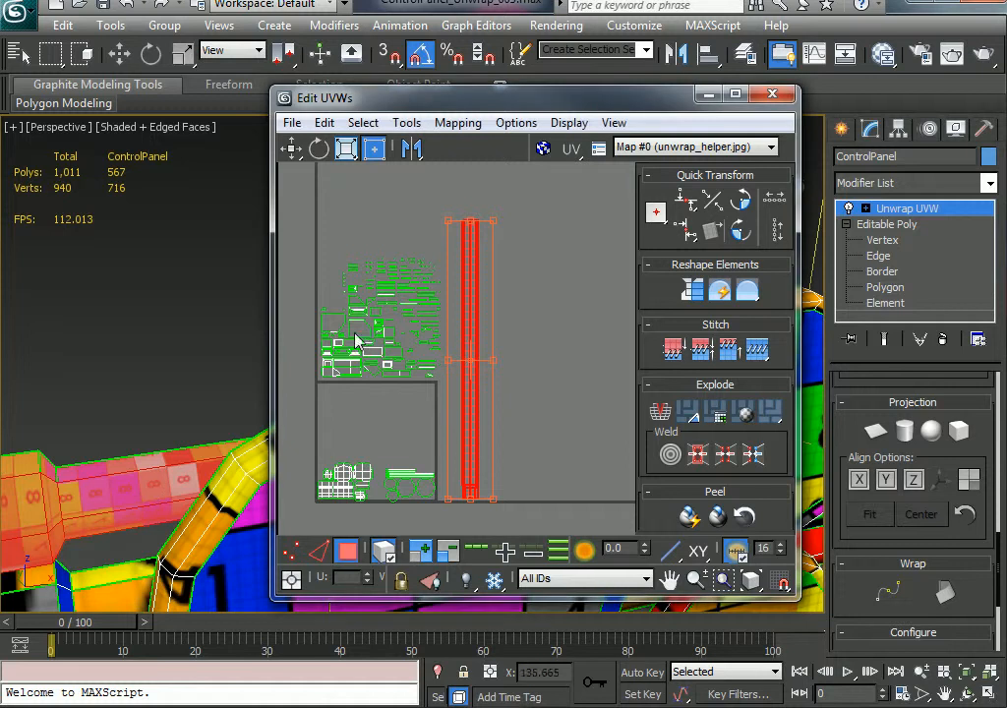
pyautogui.moveTo(491, 224); pyautogui.dragTo(492, 243)
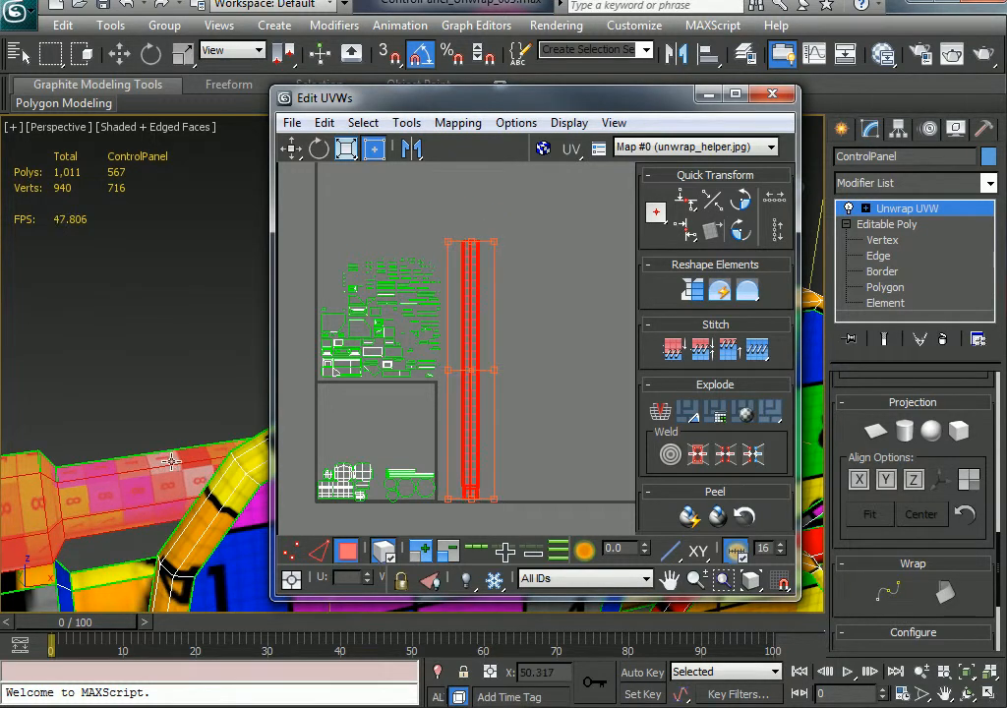
# Examine the checker pattern on the pipe's flared end and the matching lower end of its UV strip.
pyautogui.keyDown('alt'); pyautogui.moveTo(173, 461); pyautogui.dragTo(131, 422, button='middle'); pyautogui.keyUp('alt')
pyautogui.keyDown('alt'); pyautogui.moveTo(56, 458); pyautogui.dragTo(131, 477, button='middle'); pyautogui.keyUp('alt')
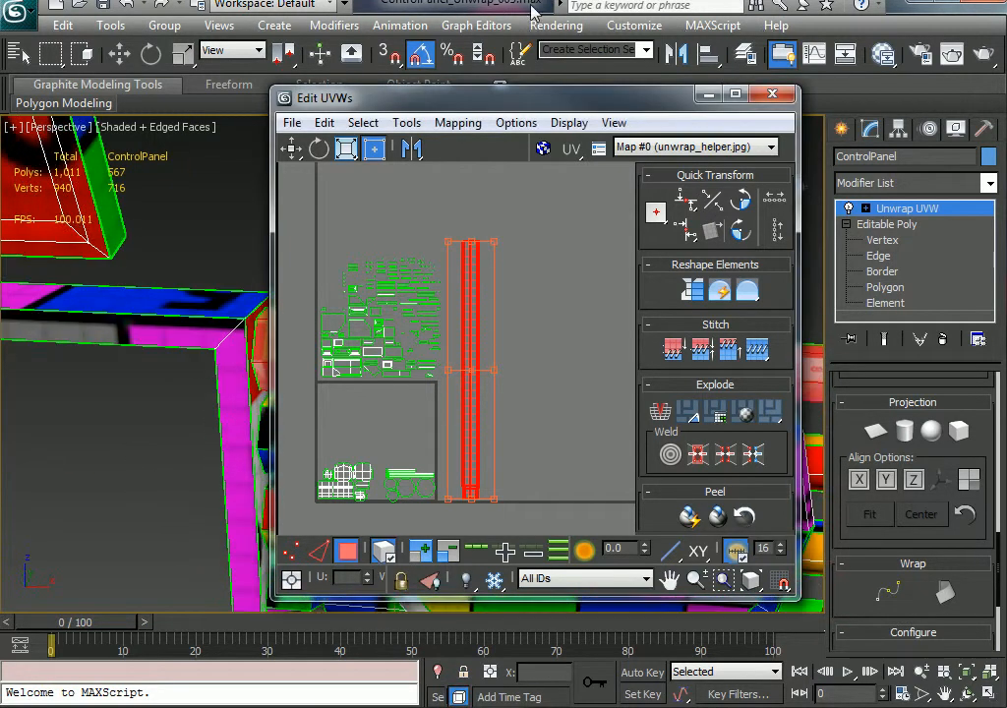
pyautogui.moveTo(500, 102); pyautogui.dragTo(645, 106)
pyautogui.moveTo(382, 330); pyautogui.dragTo(178, 483, button='middle')
pyautogui.scroll(5, 330, 349)
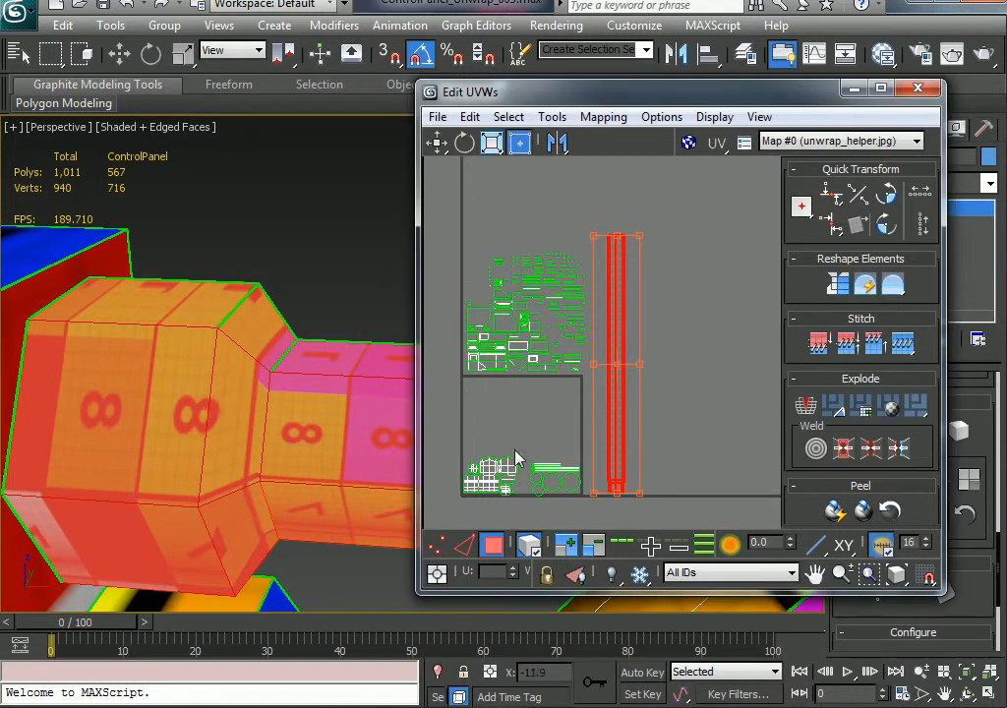
pyautogui.scroll(2, 625, 470)
pyautogui.moveTo(625, 470); pyautogui.dragTo(545, 275, button='middle')
pyautogui.scroll(1, 657, 337)
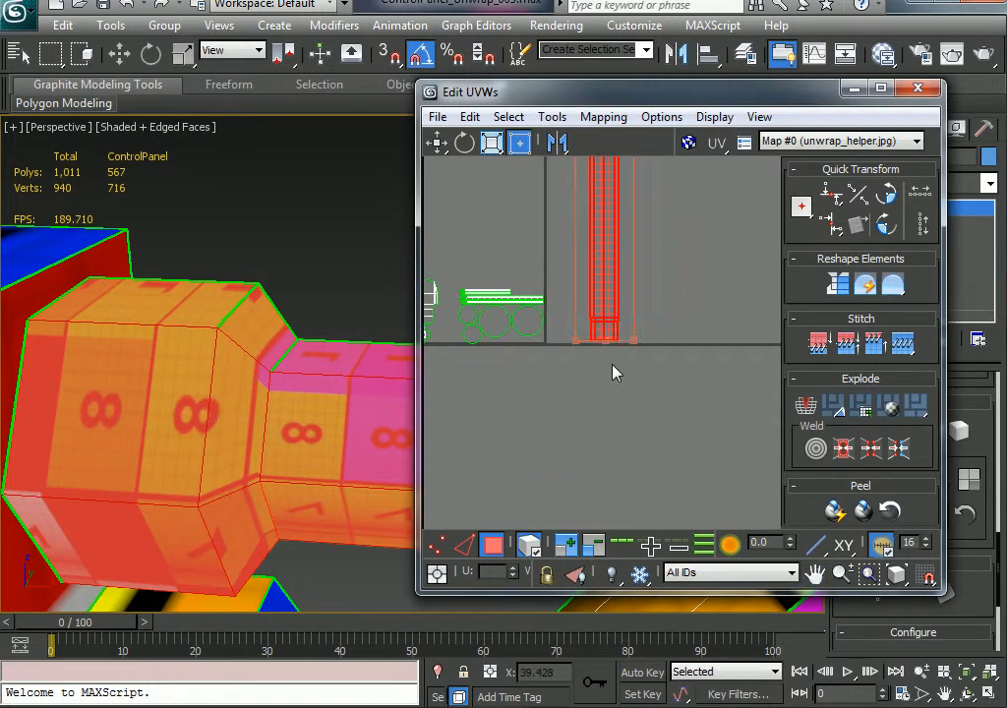
pyautogui.scroll(3, 614, 372)
pyautogui.scroll(1, 599, 271)
pyautogui.moveTo(457, 198); pyautogui.dragTo(456, 301, button='middle')
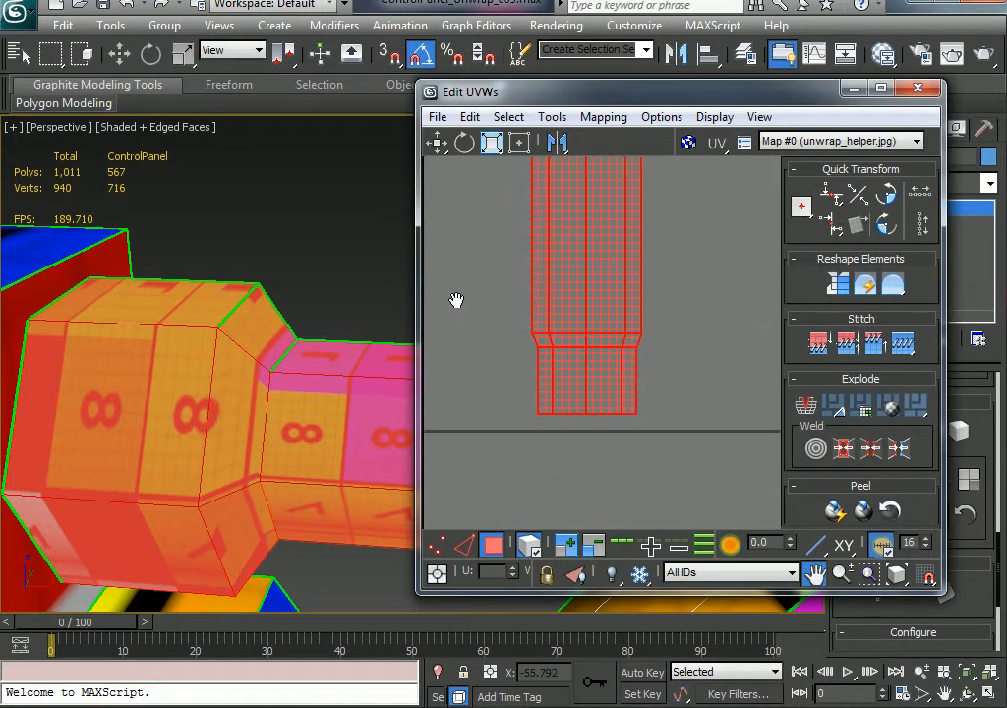
# Move the two bottom vertex rows of the pipe's UV strip vertically to even out the checker on the flared end.
pyautogui.click(437, 547)
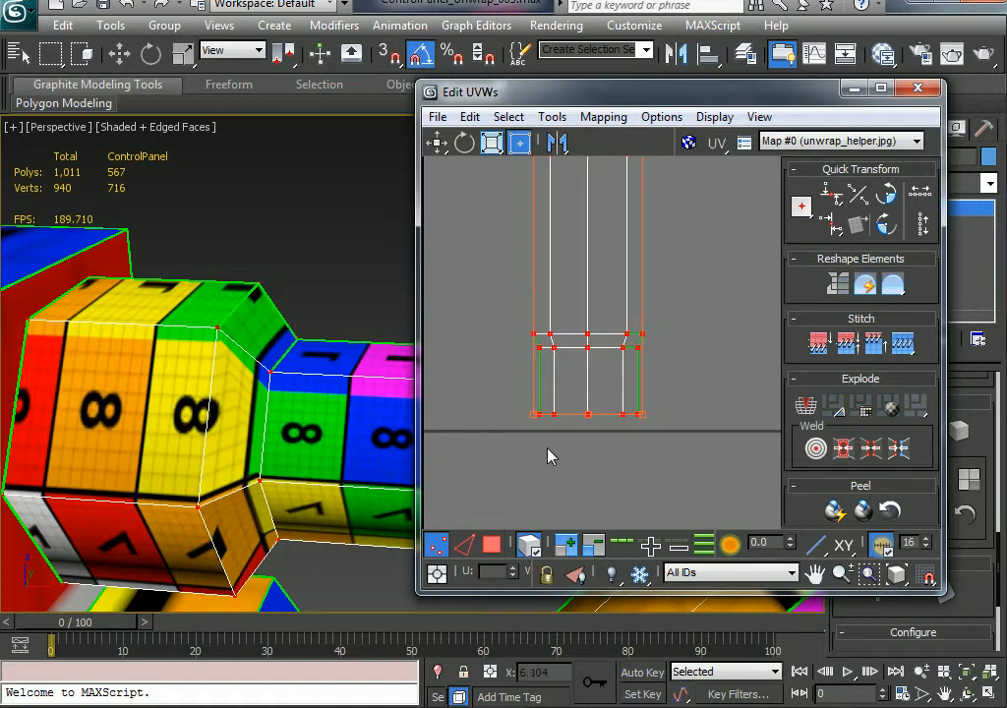
pyautogui.click(550, 455)
pyautogui.moveTo(518, 395); pyautogui.dragTo(596, 421)
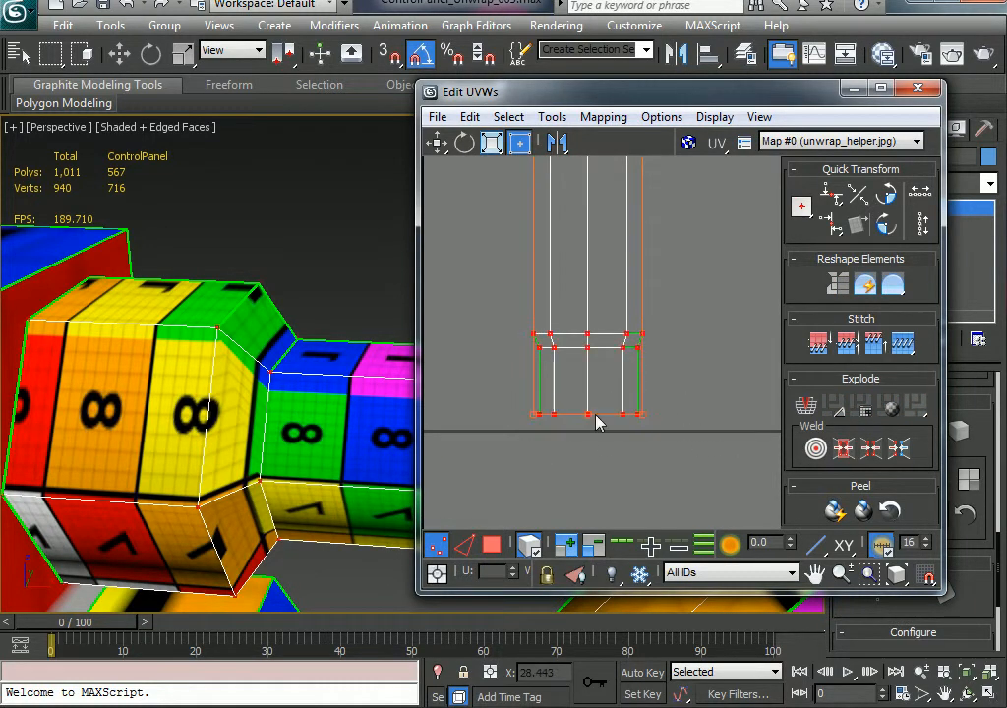
pyautogui.click(533, 555)
pyautogui.moveTo(710, 435); pyautogui.dragTo(480, 397)
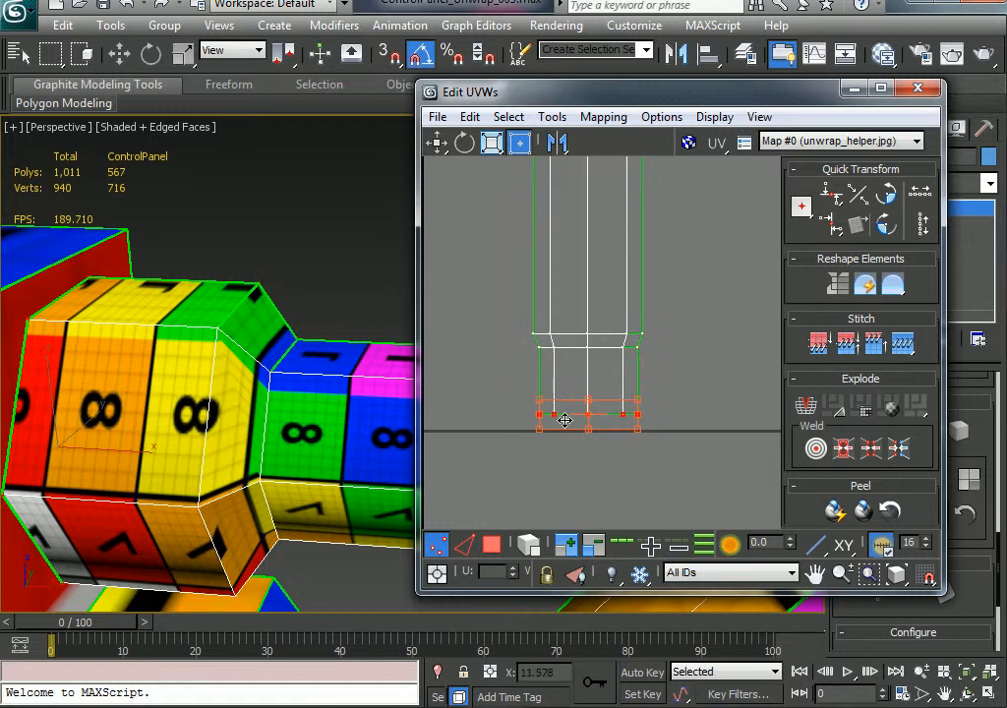
pyautogui.moveTo(562, 418); pyautogui.dragTo(556, 390)
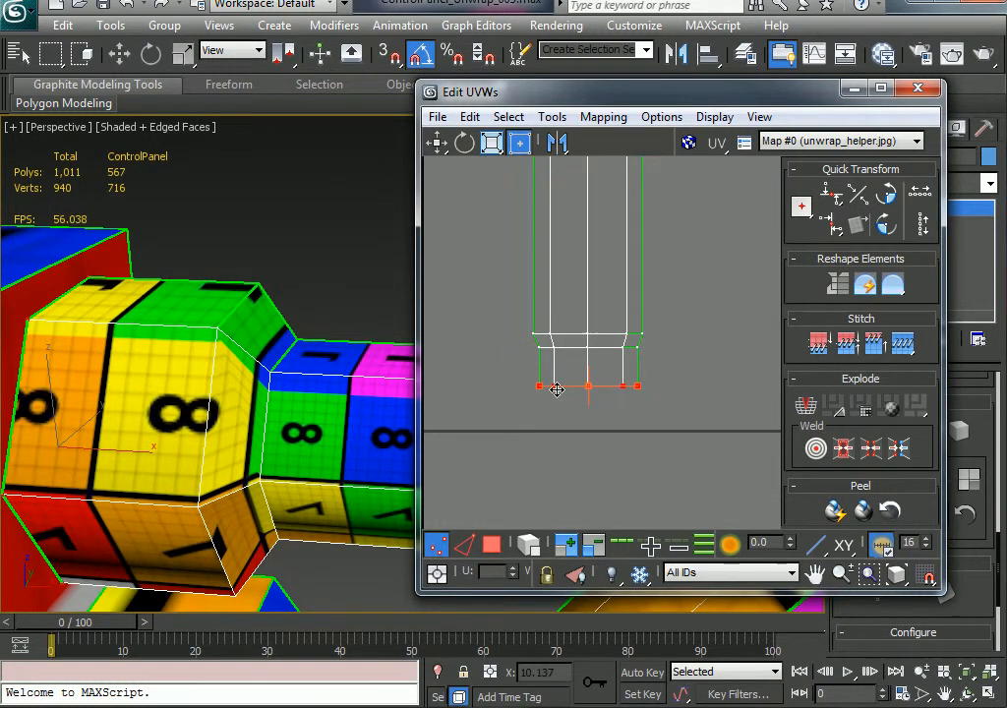
pyautogui.moveTo(670, 413); pyautogui.dragTo(554, 366)
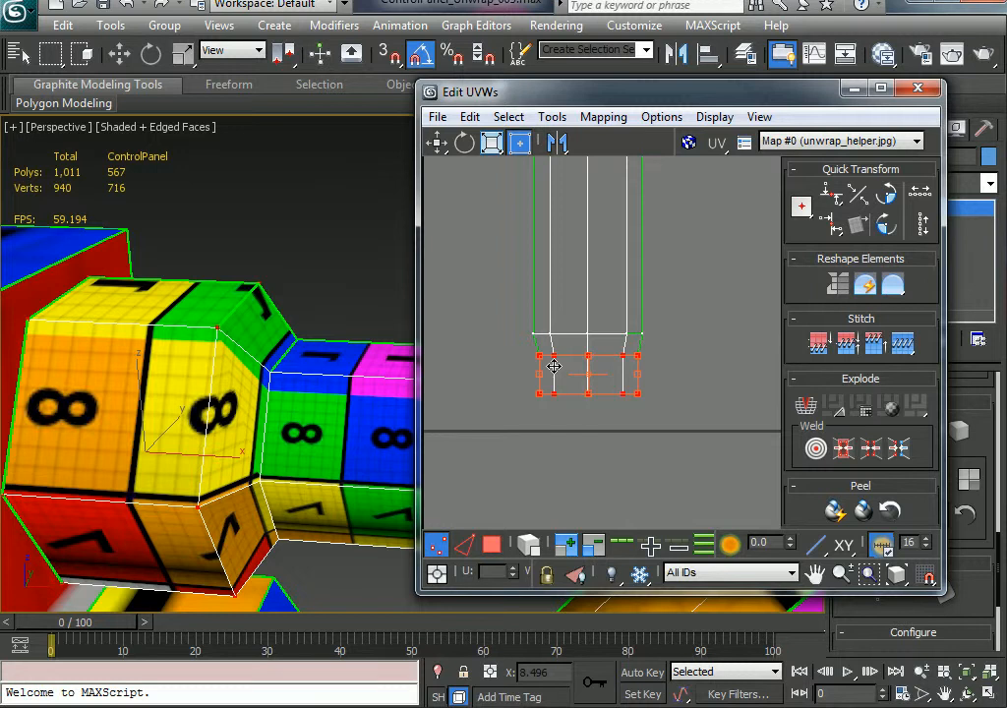
# Straighten the flared end's UVs by moving its vertex columns horizontally in line with the columns of the strip above.
pyautogui.click(527, 354)
pyautogui.click(542, 401)
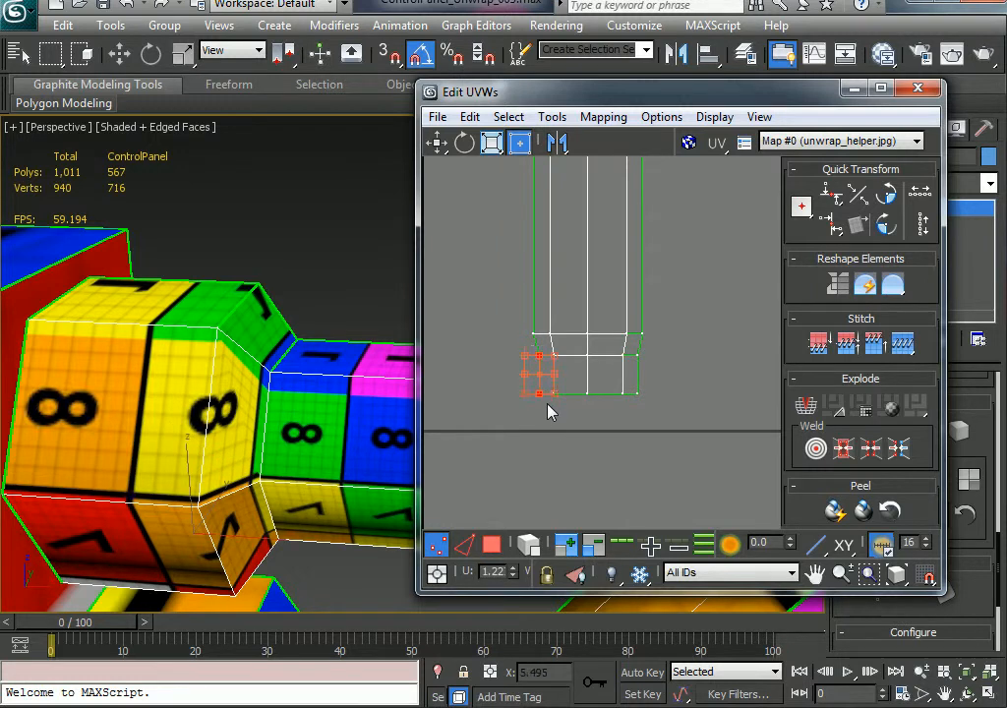
pyautogui.scroll(2, 547, 403)
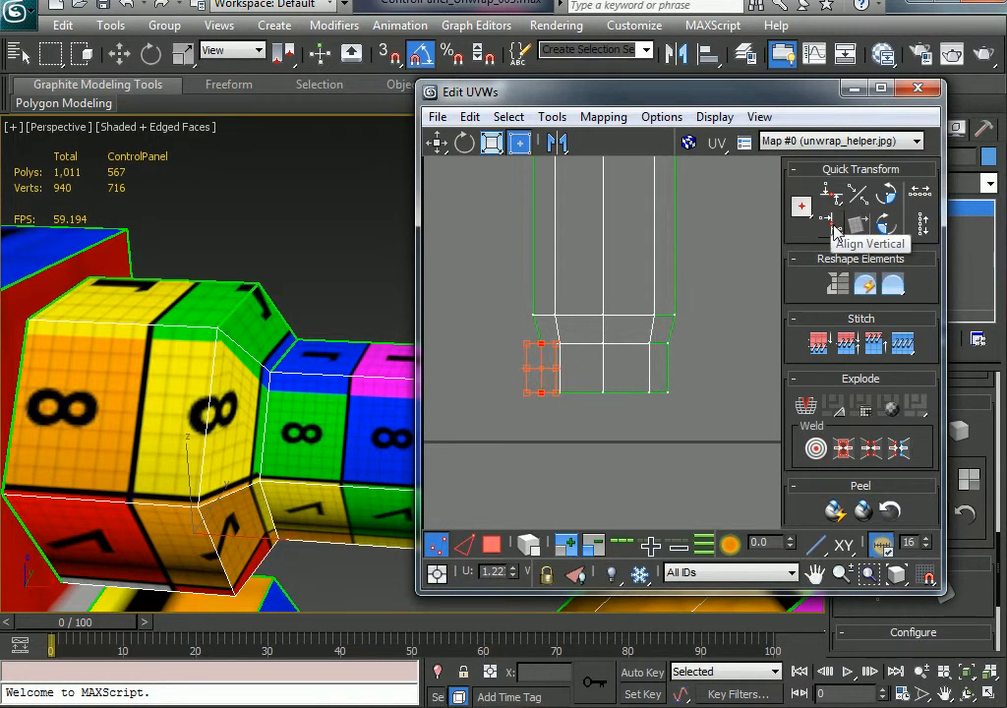
pyautogui.scroll(2, 540, 364)
pyautogui.moveTo(540, 364); pyautogui.dragTo(495, 331, button='middle')
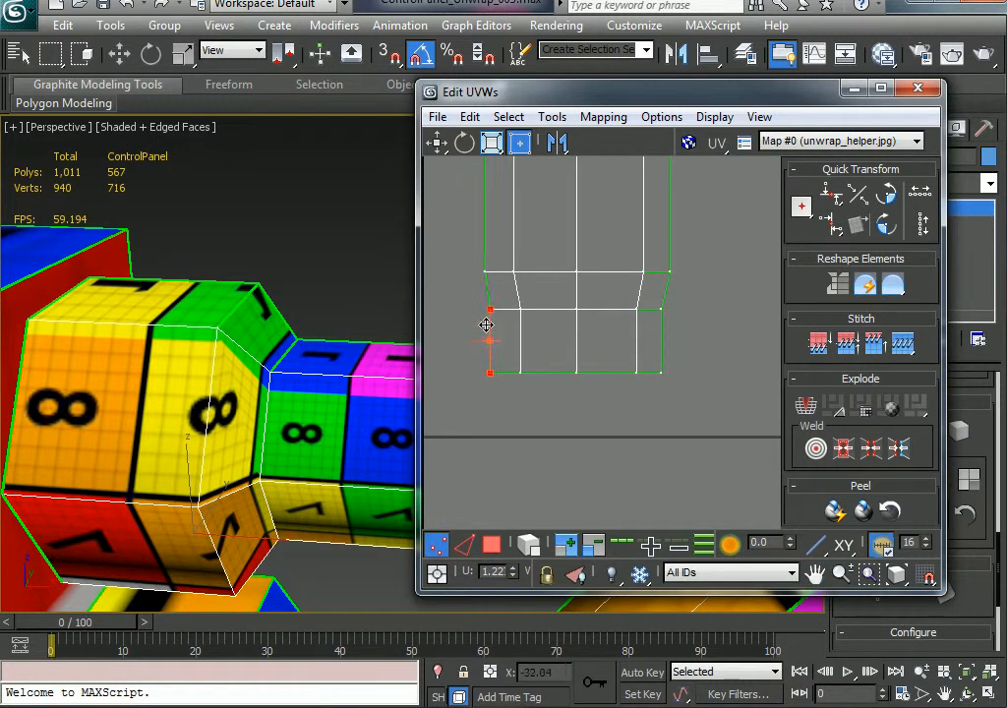
pyautogui.moveTo(476, 374); pyautogui.dragTo(510, 374)
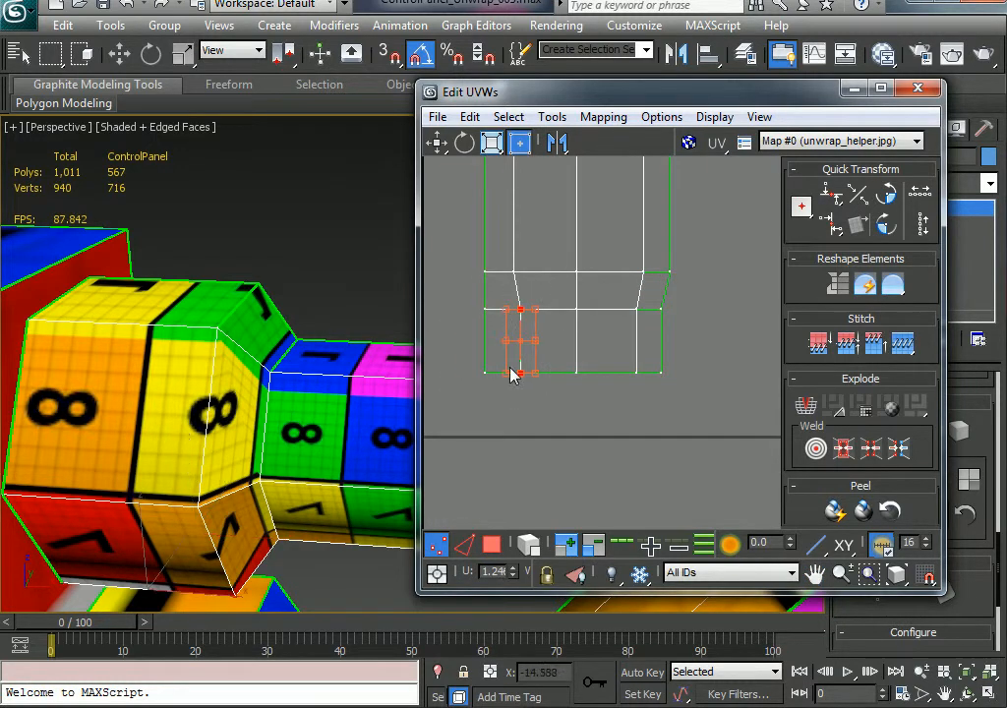
pyautogui.moveTo(519, 331); pyautogui.dragTo(669, 326)
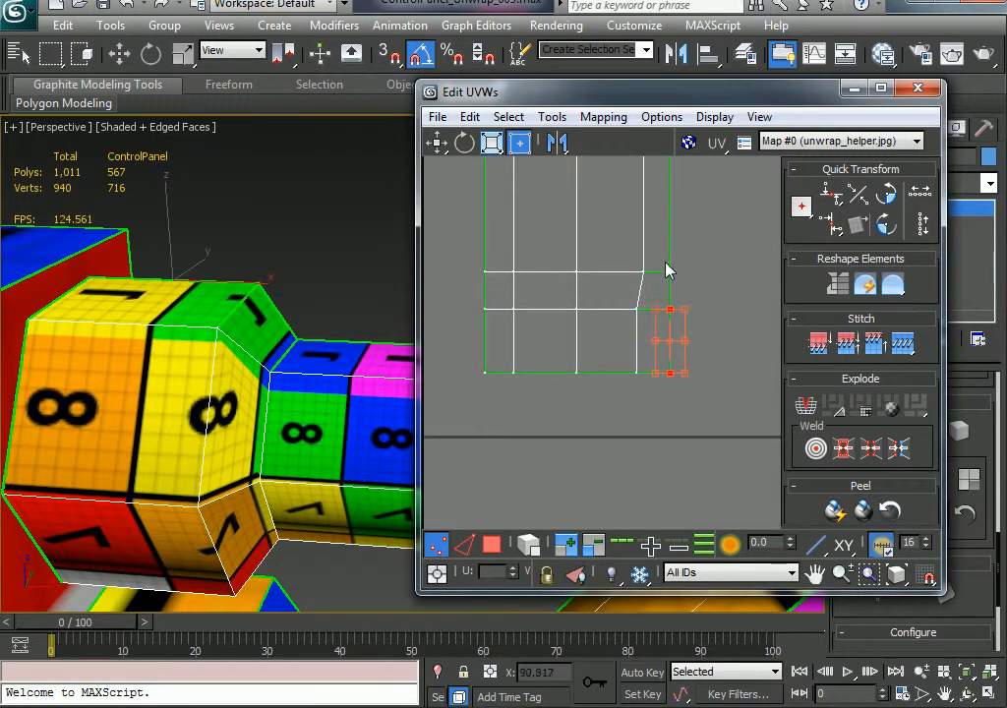
pyautogui.moveTo(645, 376); pyautogui.dragTo(645, 364)
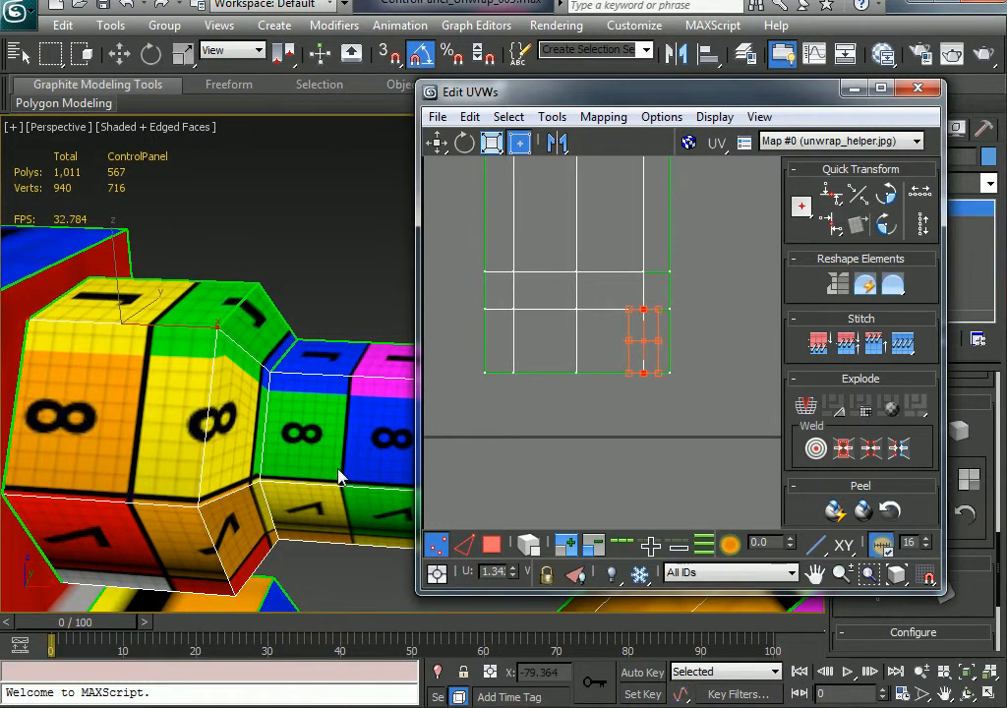
# Shift the two bottom vertex rows of the pipe's UV strip slightly upward and clear the vertex selection.
pyautogui.keyDown('alt'); pyautogui.moveTo(338, 482); pyautogui.dragTo(313, 464, button='middle'); pyautogui.keyUp('alt')
pyautogui.moveTo(624, 345); pyautogui.dragTo(651, 392, button='middle')
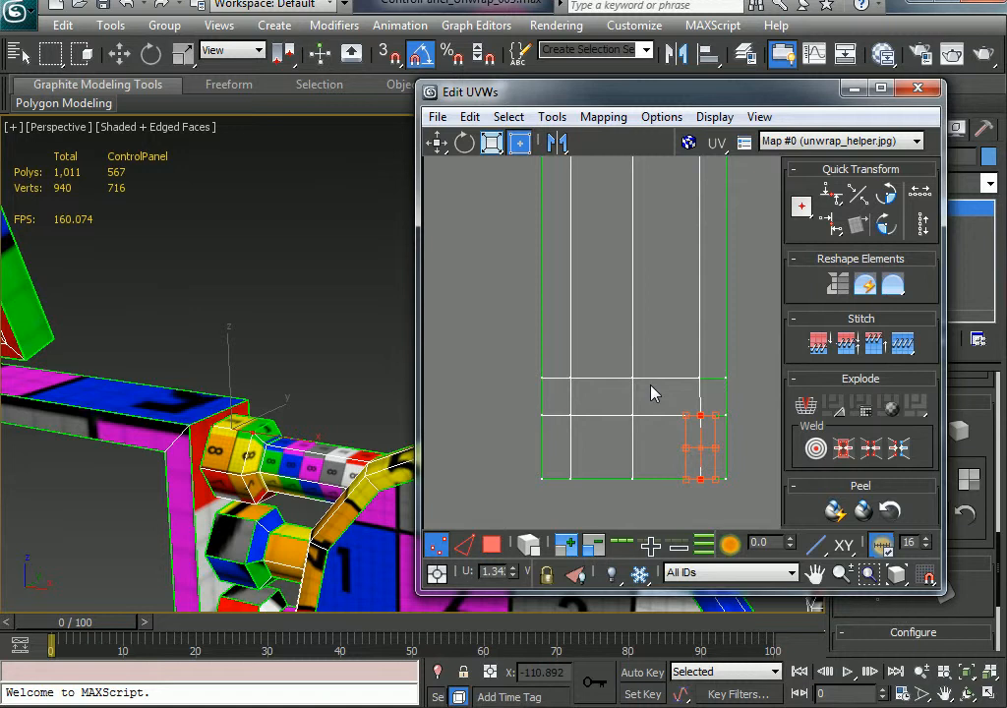
pyautogui.moveTo(753, 492); pyautogui.dragTo(751, 492)
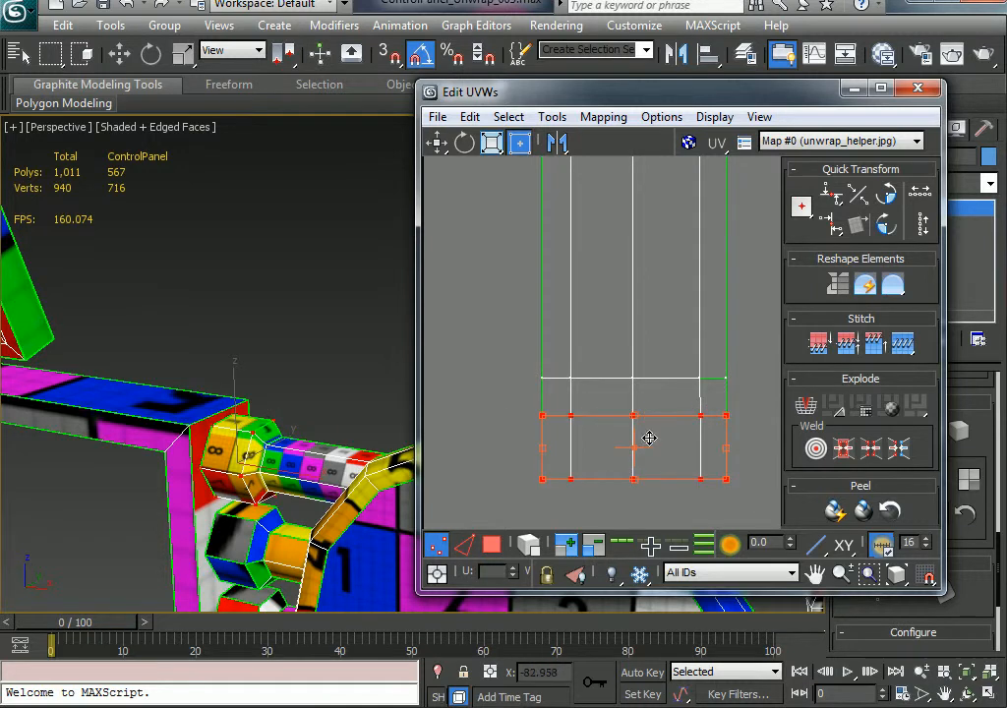
pyautogui.moveTo(650, 436)
pyautogui.mouseDown()
pyautogui.moveTo(646, 422)
pyautogui.moveTo(650, 458)
pyautogui.moveTo(649, 429)
pyautogui.mouseUp()
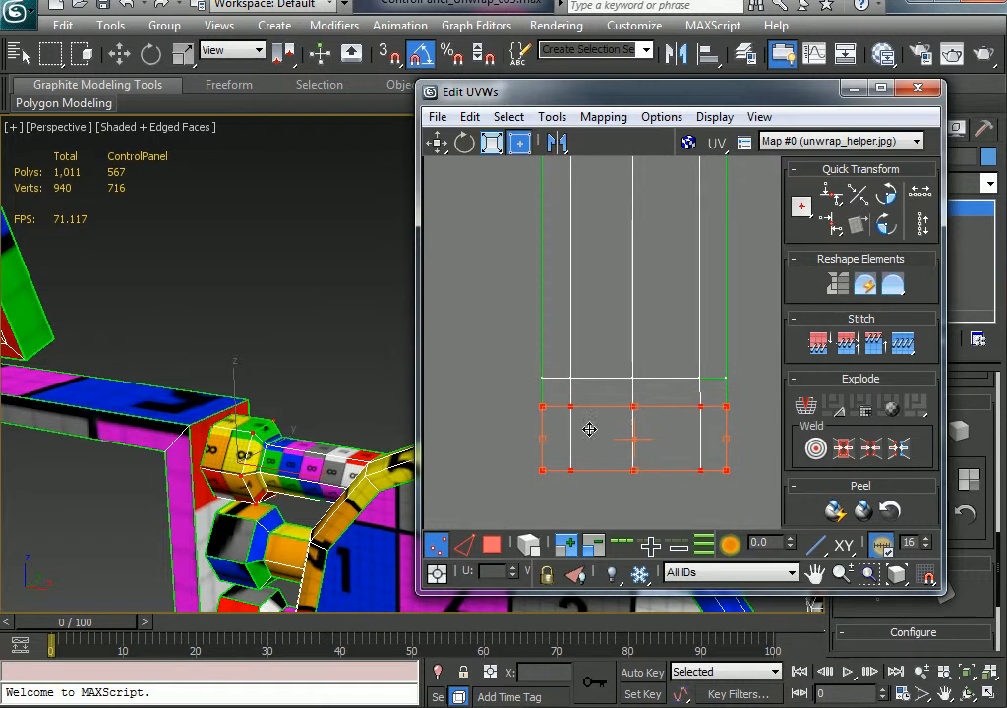
pyautogui.click(530, 397)
# Switch back to polygon mode with element selection and select the pipe's whole UV strip.
pyautogui.moveTo(596, 472); pyautogui.dragTo(600, 429, button='middle')
pyautogui.moveTo(650, 493); pyautogui.dragTo(625, 401, button='middle')
pyautogui.scroll(-4, 605, 336)
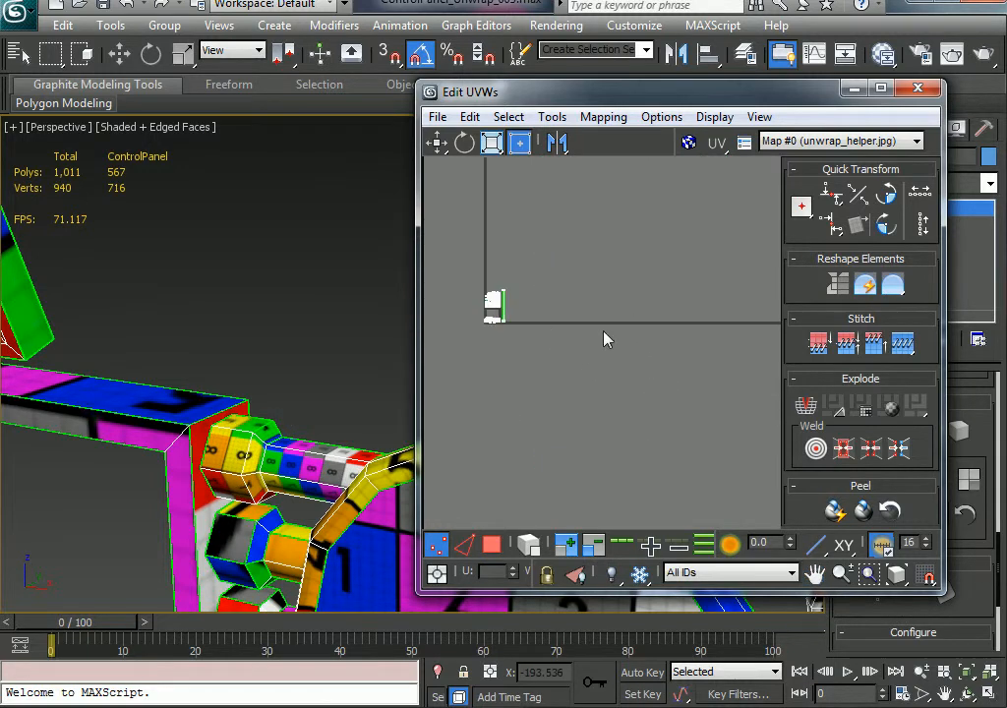
pyautogui.moveTo(553, 329); pyautogui.dragTo(656, 315, button='middle')
pyautogui.scroll(5, 652, 294)
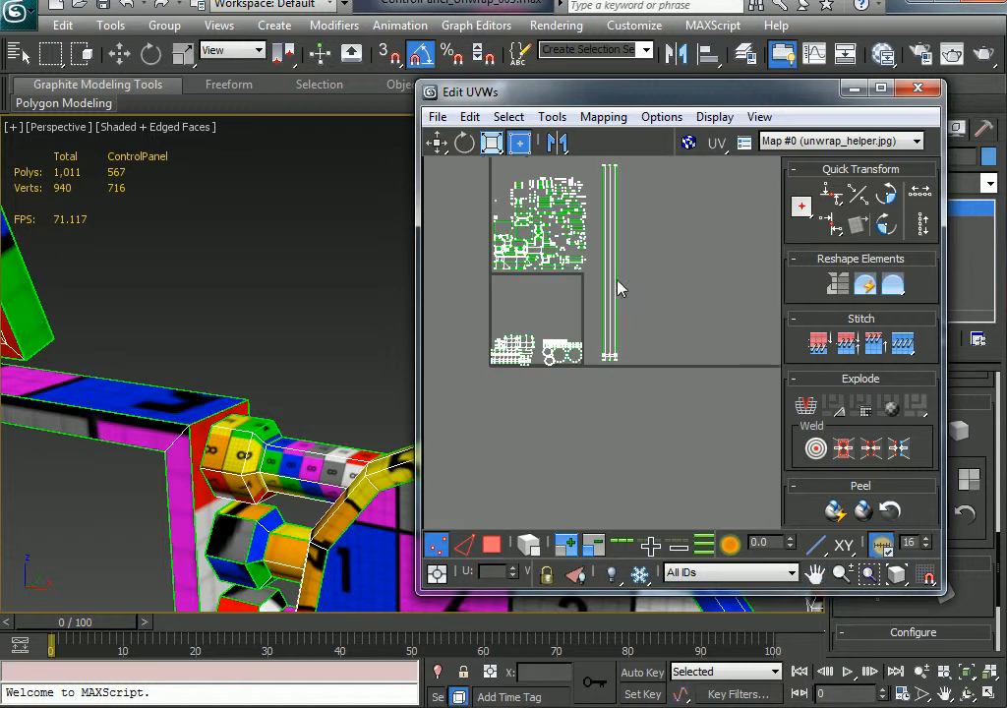
pyautogui.scroll(3, 615, 325)
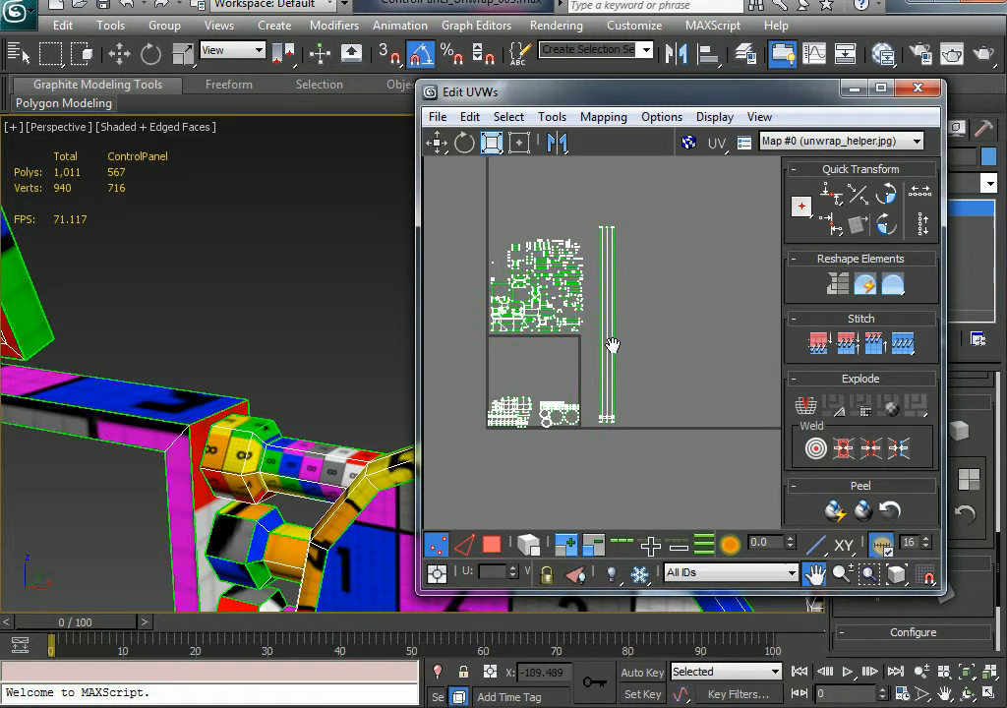
pyautogui.click(491, 543)
pyautogui.click(529, 543)
pyautogui.click(651, 284)
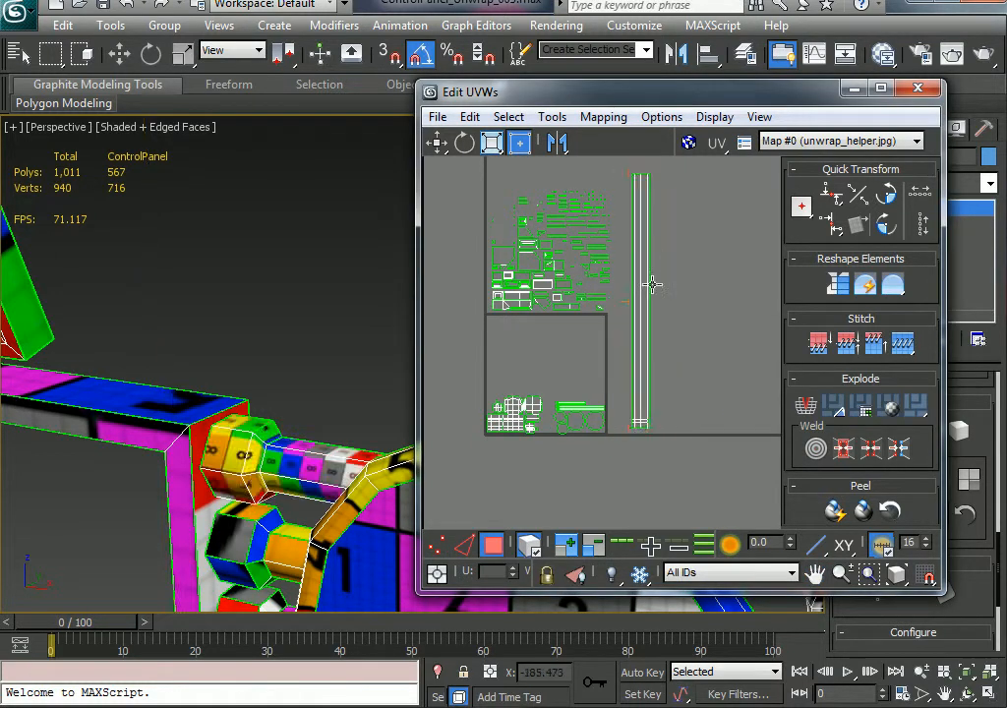
pyautogui.click(638, 265)
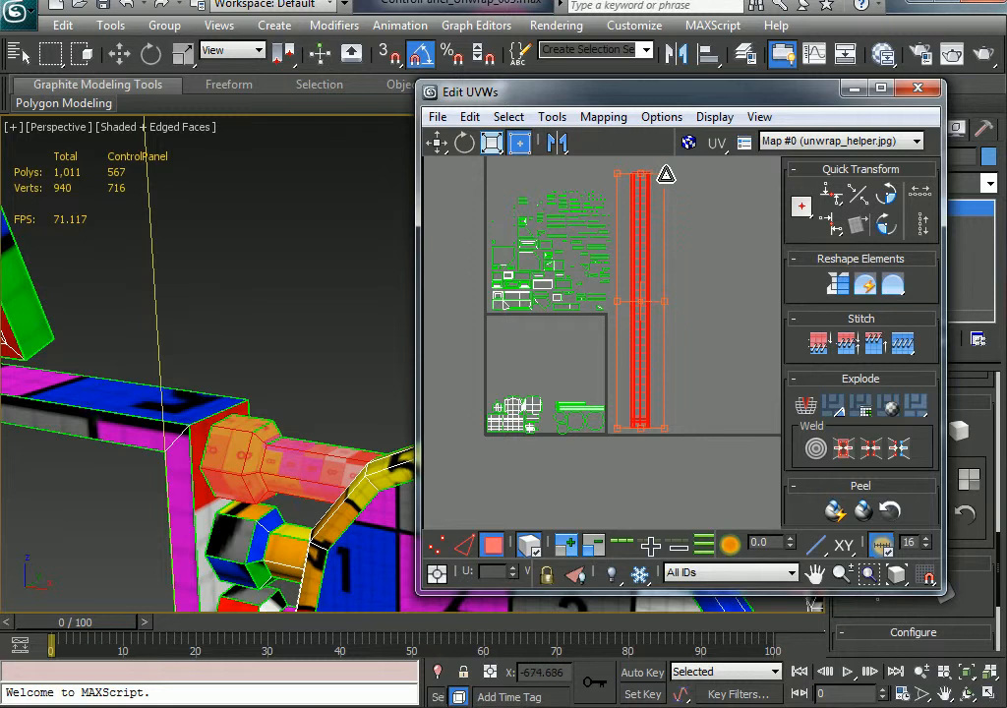
# Scale the pipe's UV strip down and move it into the main UV tile, above the horizontal pipe strips.
pyautogui.moveTo(666, 174); pyautogui.dragTo(652, 405)
pyautogui.scroll(1, 649, 407)
pyautogui.moveTo(641, 418); pyautogui.dragTo(706, 384, button='middle')
pyautogui.scroll(2, 706, 385)
pyautogui.moveTo(706, 385); pyautogui.dragTo(547, 320, button='middle')
pyautogui.scroll(1, 698, 337)
pyautogui.moveTo(699, 341); pyautogui.dragTo(521, 254)
pyautogui.moveTo(520, 332); pyautogui.dragTo(551, 328, button='middle')
pyautogui.scroll(1, 551, 328)
pyautogui.moveTo(550, 328); pyautogui.dragTo(595, 322, button='middle')
# Fine-tune the scale of the pipe's UV strip until its checker size matches the neighbouring parts of the control panel.
pyautogui.scroll(-3, 319, 445)
pyautogui.moveTo(330, 445); pyautogui.dragTo(327, 575, button='middle')
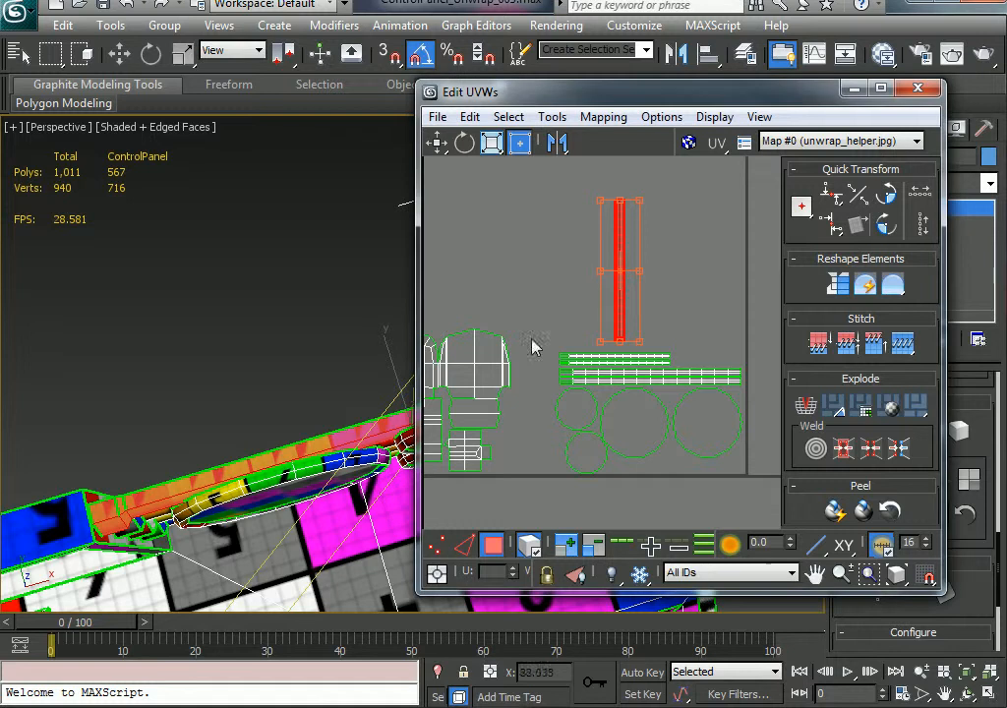
pyautogui.moveTo(620, 306); pyautogui.dragTo(623, 302)
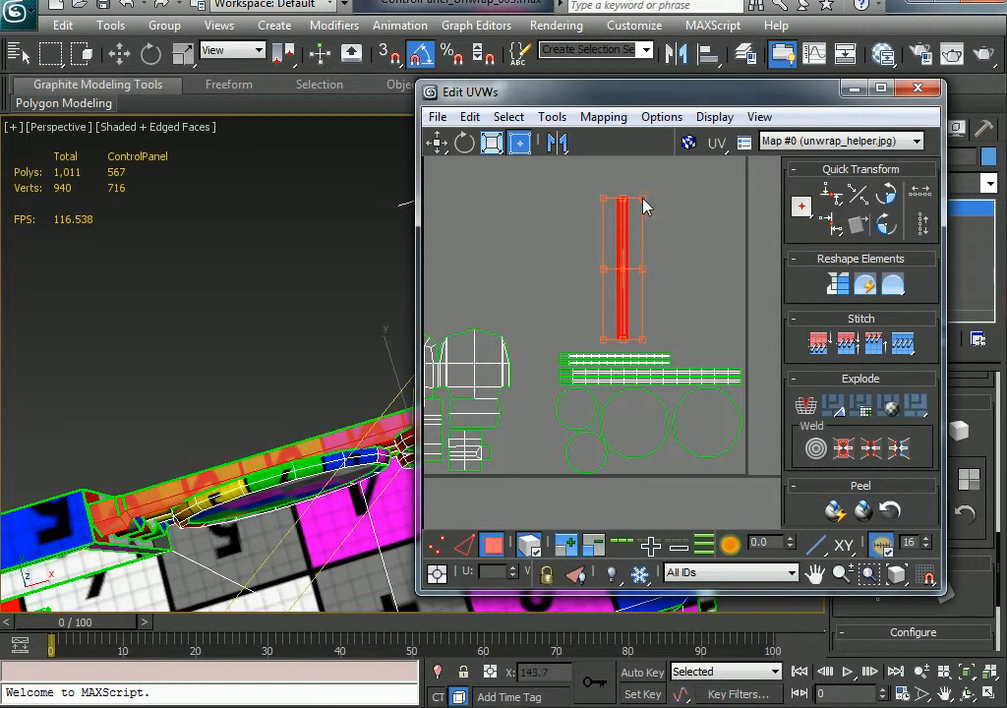
pyautogui.moveTo(643, 197)
pyautogui.mouseDown()
pyautogui.moveTo(667, 171)
pyautogui.moveTo(651, 185)
pyautogui.mouseUp()
pyautogui.scroll(-2, 647, 296)
pyautogui.moveTo(654, 300); pyautogui.dragTo(688, 380, button='middle')
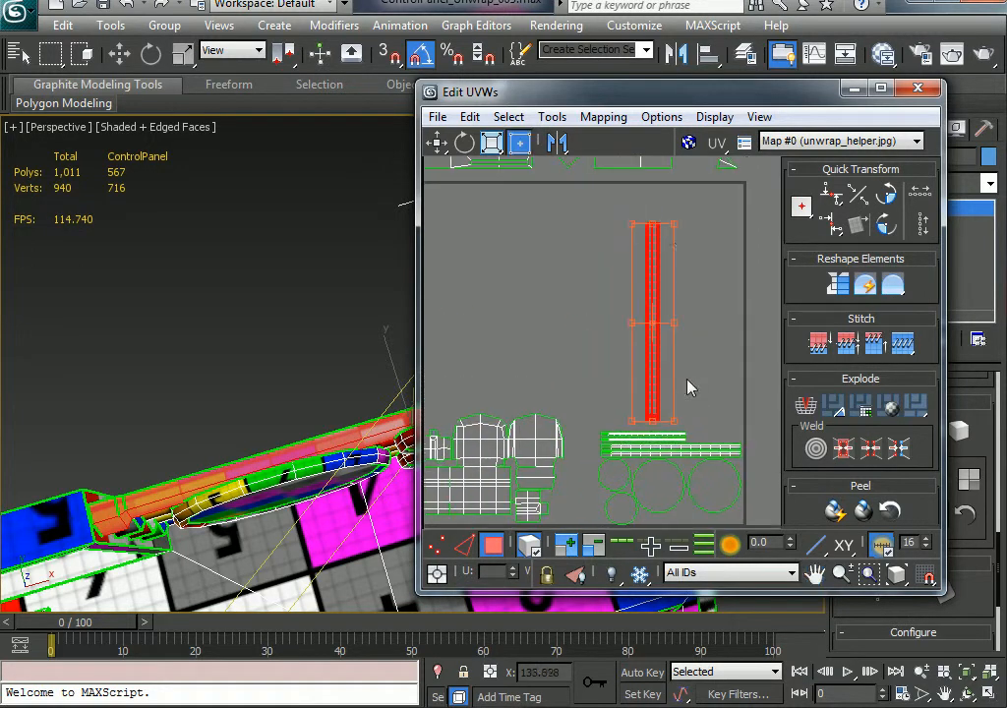
pyautogui.moveTo(671, 232); pyautogui.dragTo(645, 281)
pyautogui.scroll(2, 660, 400)
pyautogui.moveTo(660, 401); pyautogui.dragTo(646, 311, button='middle')
# Try the strip beside the circular shells, return it above the horizontal strips and copy its UVs.
pyautogui.moveTo(659, 340); pyautogui.dragTo(559, 456)
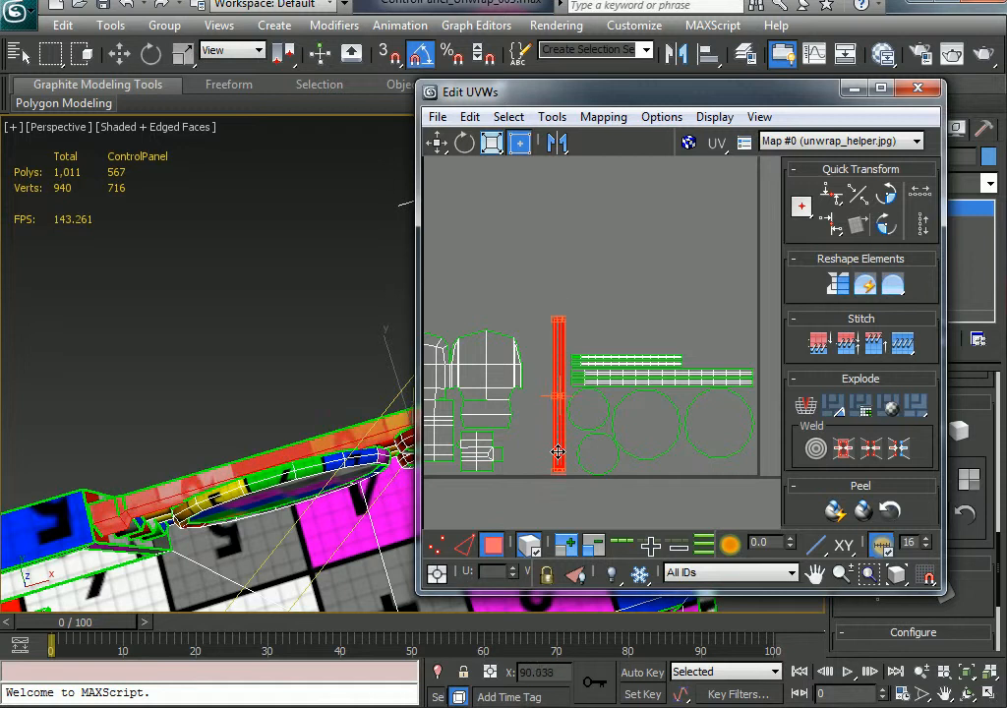
pyautogui.keyDown('alt'); pyautogui.moveTo(301, 497); pyautogui.dragTo(287, 415, button='middle'); pyautogui.keyUp('alt')
pyautogui.moveTo(565, 378); pyautogui.dragTo(640, 215)
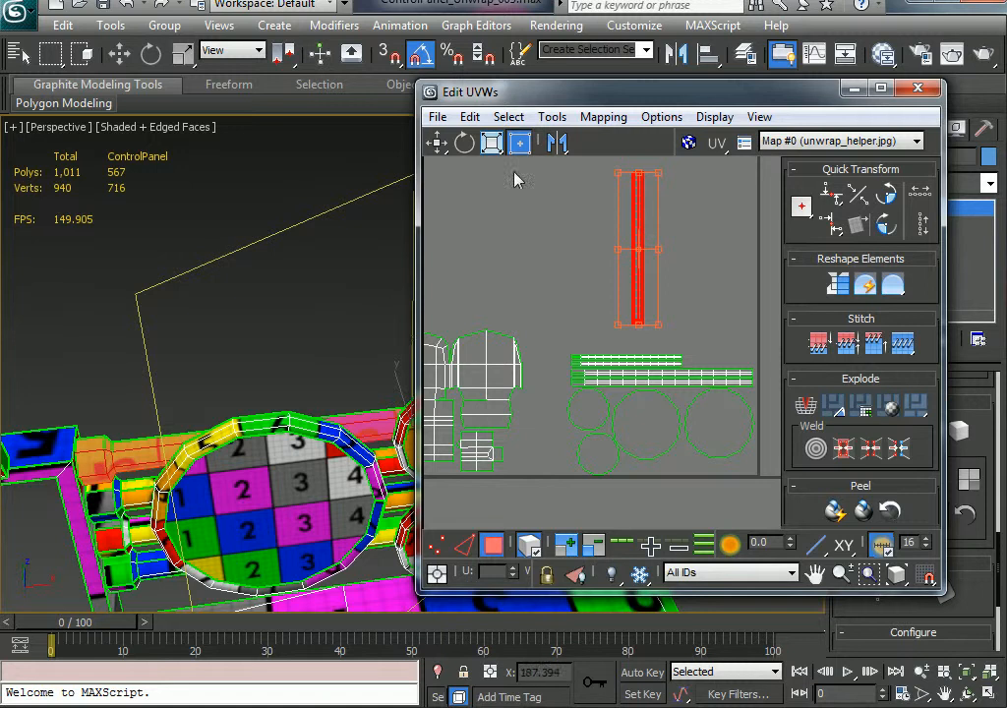
pyautogui.click(469, 116)
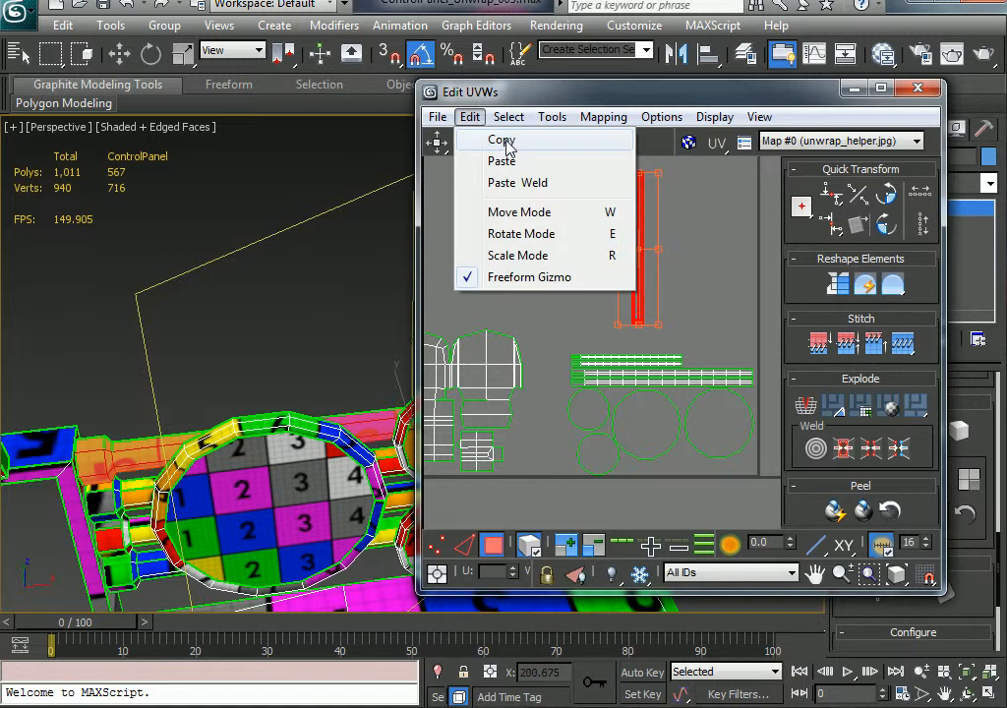
pyautogui.click(501, 140)
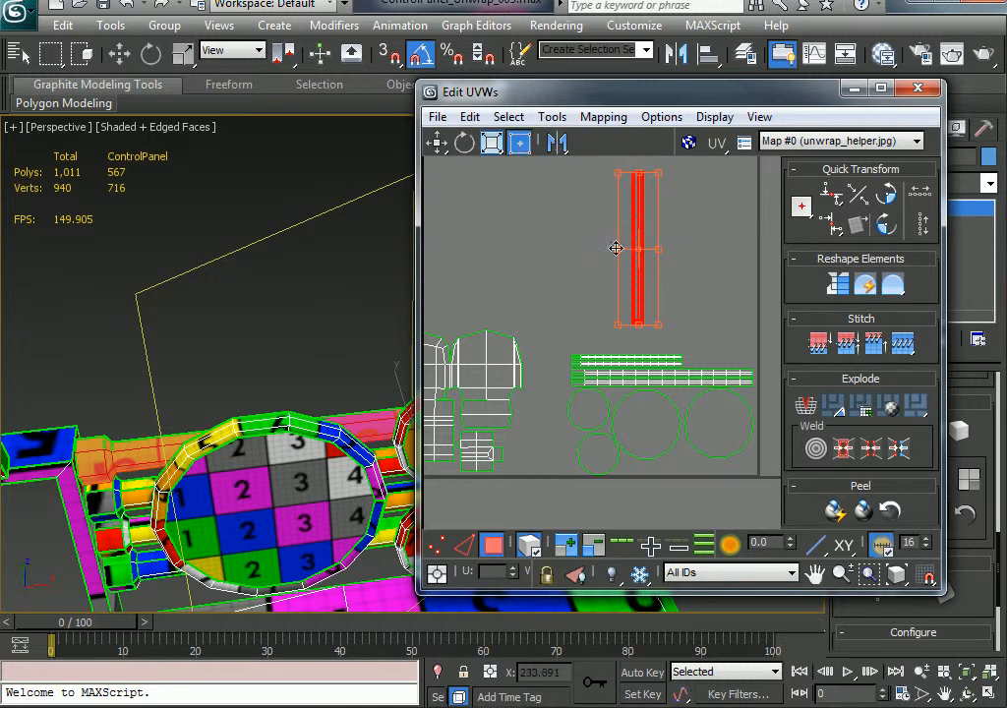
# Select a polygon on the second pipe down and grow the selection until it covers the whole pipe.
pyautogui.click(107, 507)
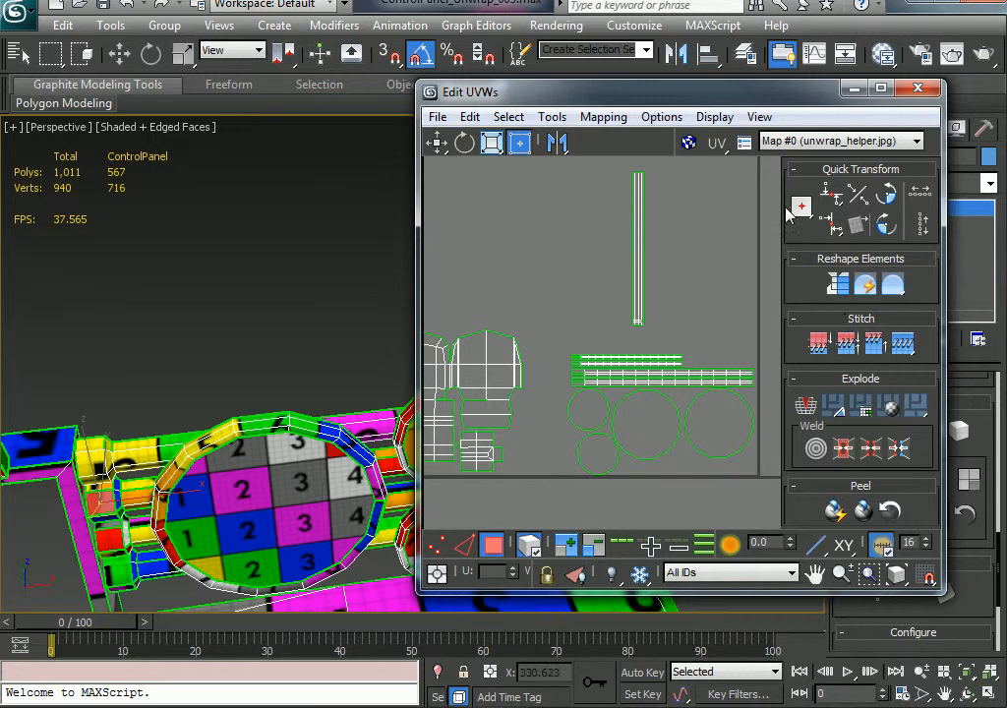
pyautogui.moveTo(778, 98); pyautogui.dragTo(663, 94)
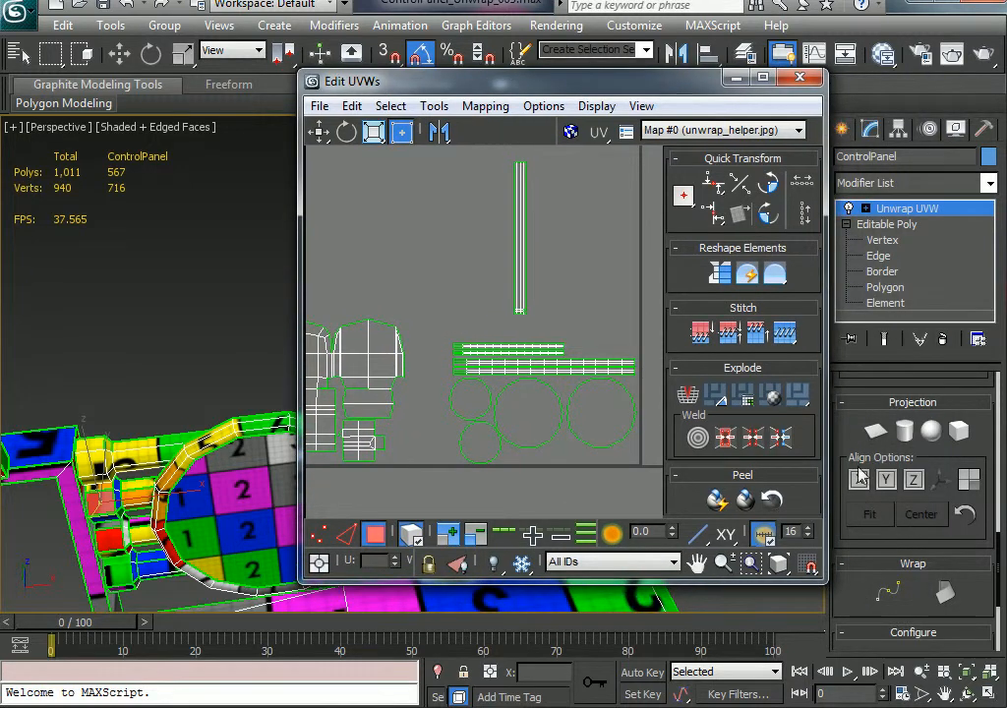
pyautogui.scroll(5, 855, 458)
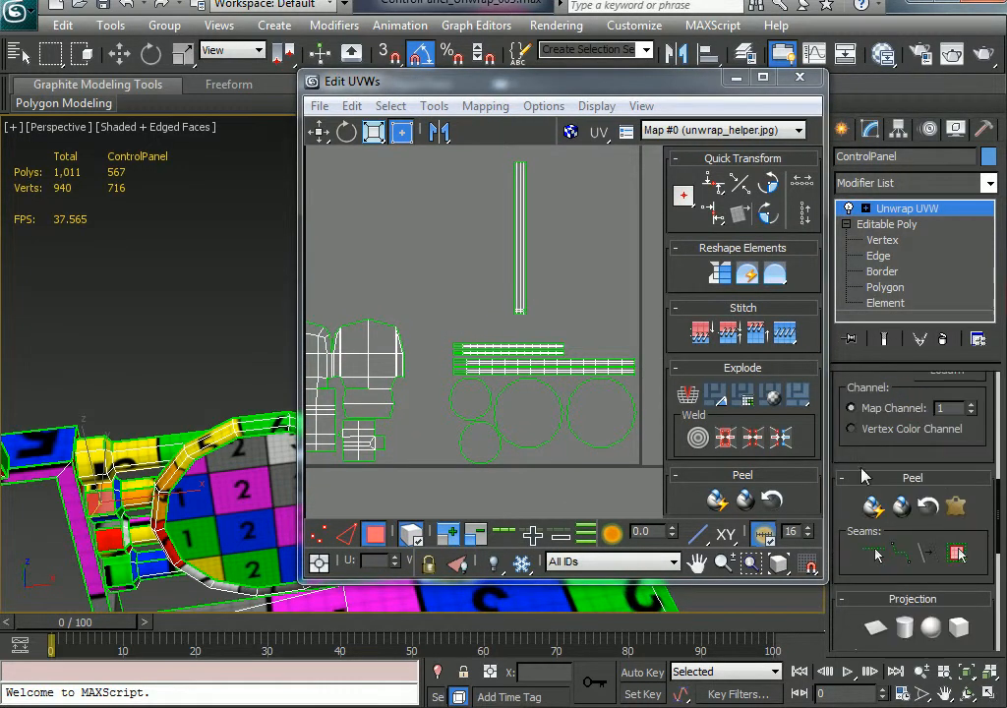
pyautogui.scroll(5, 871, 467)
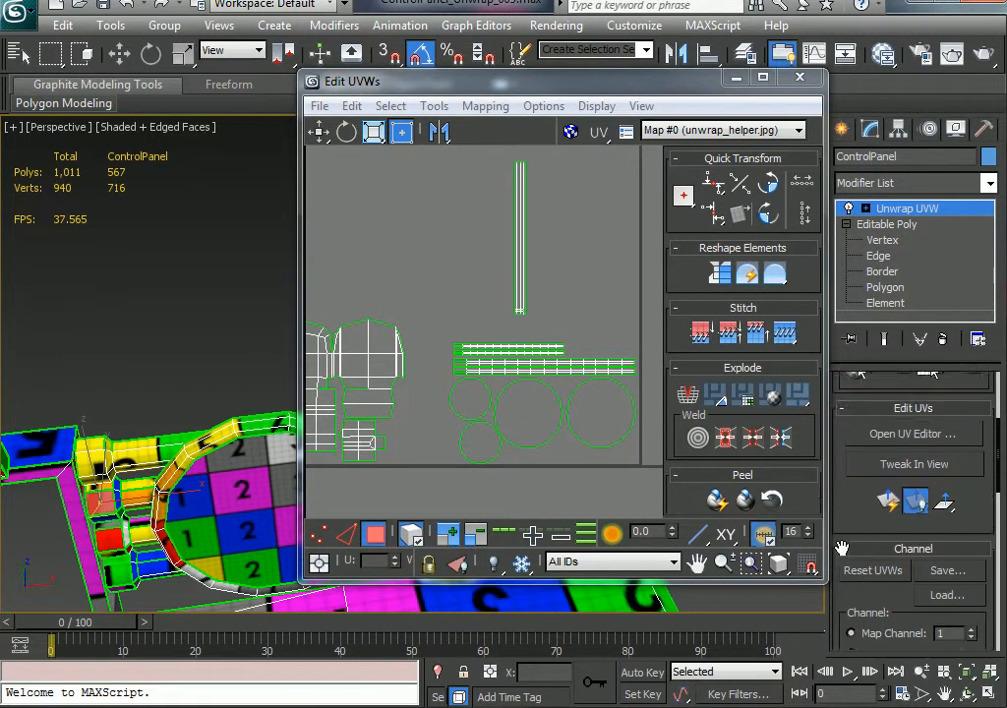
pyautogui.scroll(5, 855, 511)
pyautogui.click(858, 421)
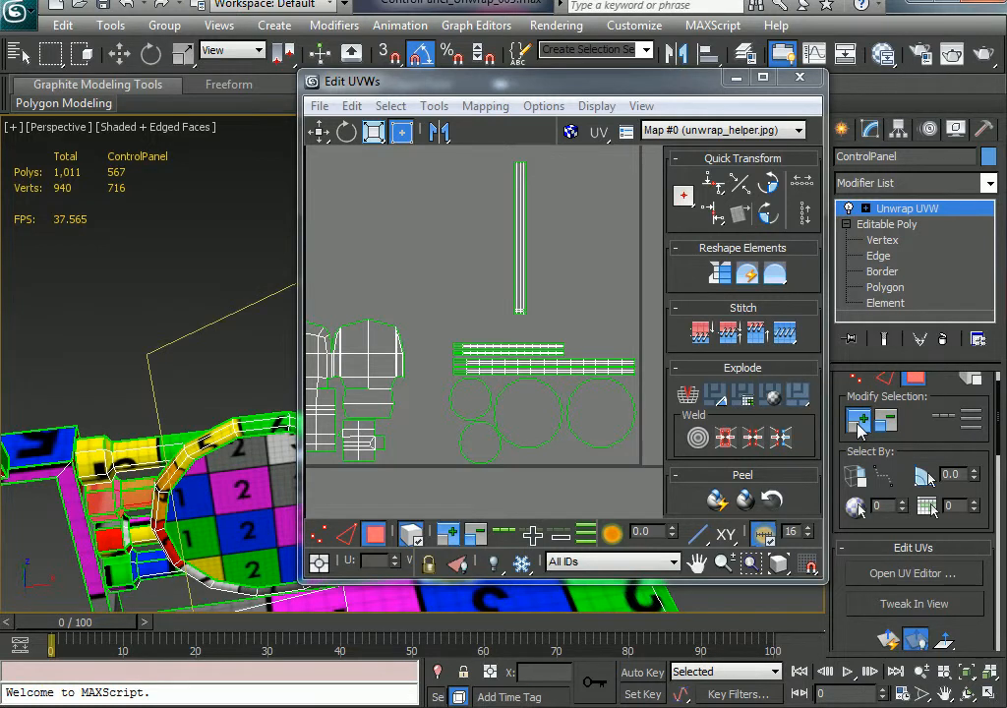
# Paste the copied pipe UVs onto the selected second pipe.
pyautogui.scroll(4, 197, 472)
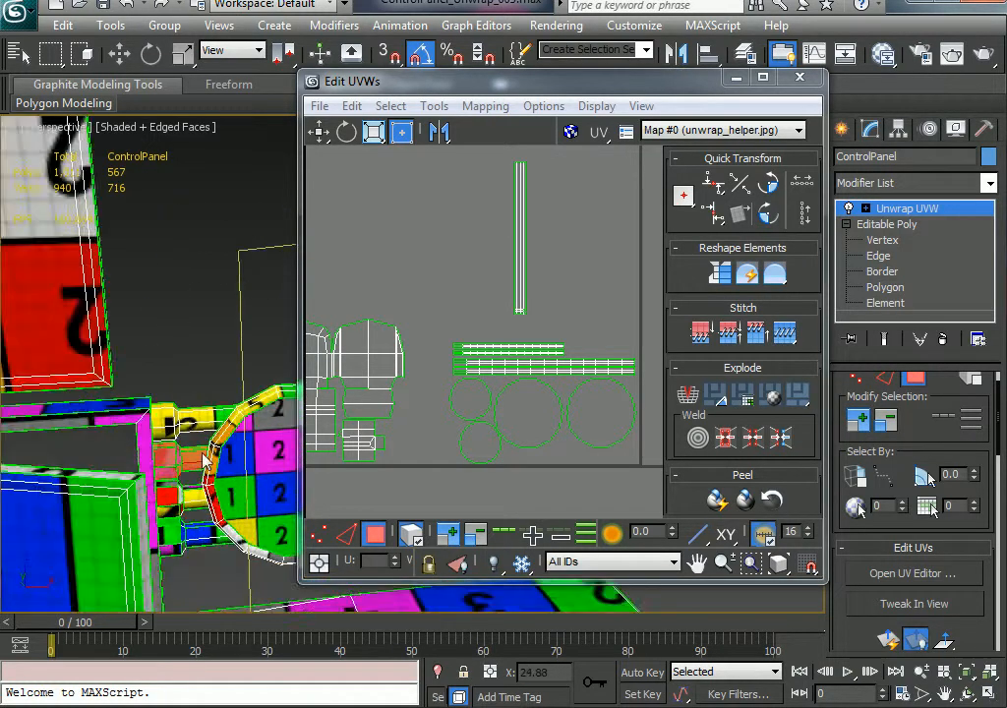
pyautogui.scroll(3, 205, 462)
pyautogui.moveTo(204, 462); pyautogui.dragTo(157, 467, button='middle')
pyautogui.scroll(-3, 147, 467)
pyautogui.moveTo(61, 460); pyautogui.dragTo(173, 514, button='middle')
pyautogui.keyDown('alt'); pyautogui.moveTo(241, 522); pyautogui.dragTo(190, 493, button='middle'); pyautogui.keyUp('alt')
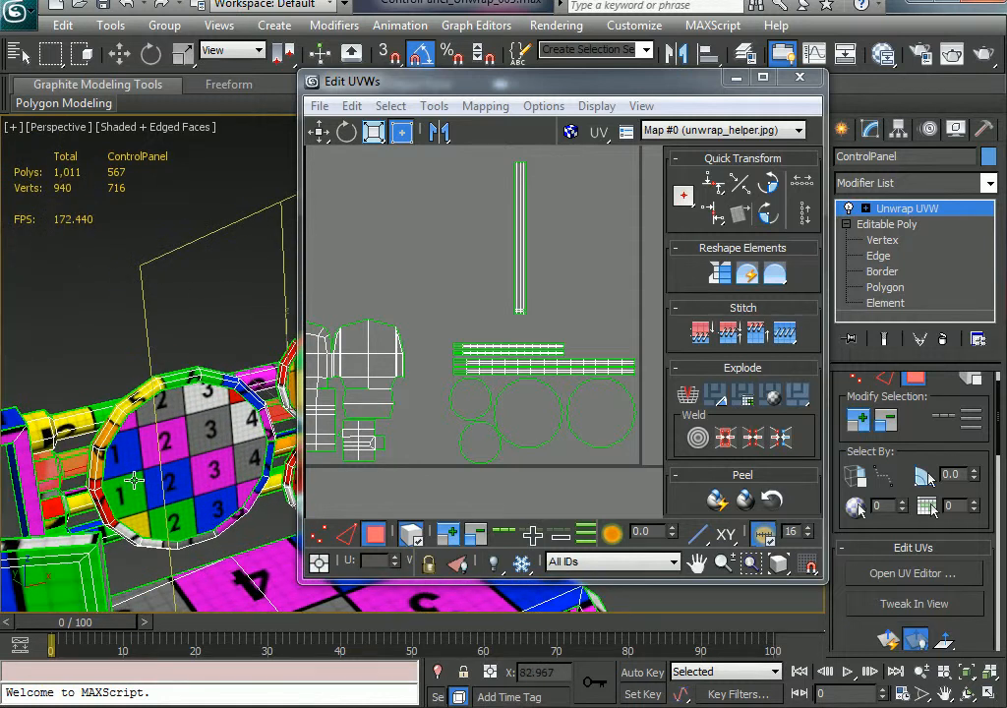
pyautogui.scroll(-1, 469, 386)
pyautogui.moveTo(469, 385); pyautogui.dragTo(462, 360, button='middle')
pyautogui.scroll(-3, 499, 462)
pyautogui.moveTo(499, 462); pyautogui.dragTo(549, 494, button='middle')
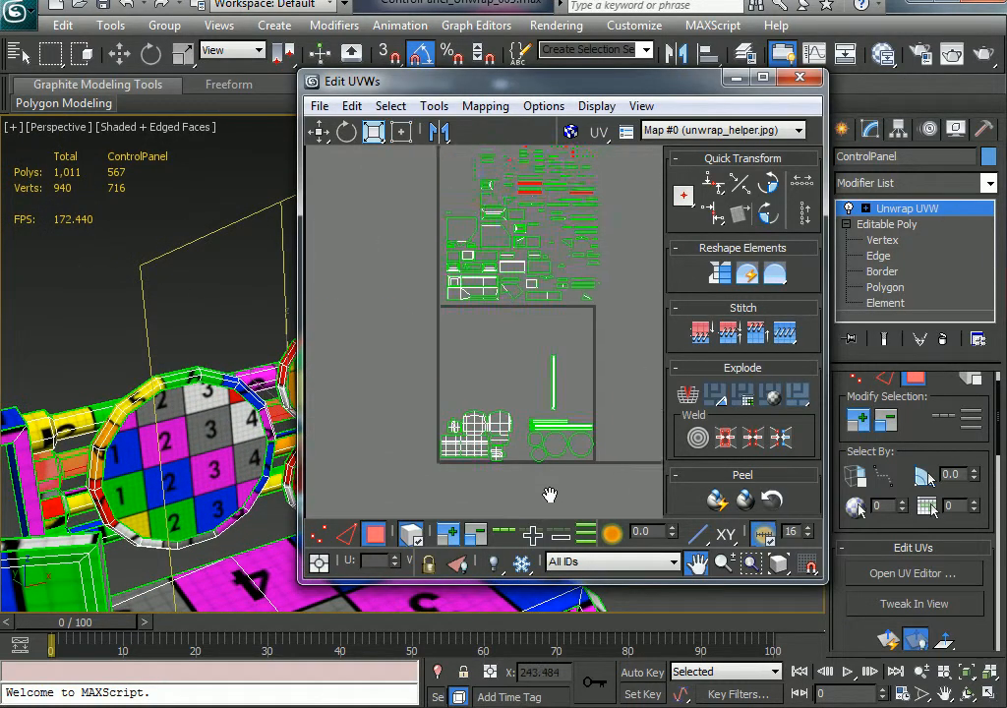
pyautogui.scroll(1, 542, 395)
pyautogui.moveTo(542, 395); pyautogui.dragTo(531, 500, button='middle')
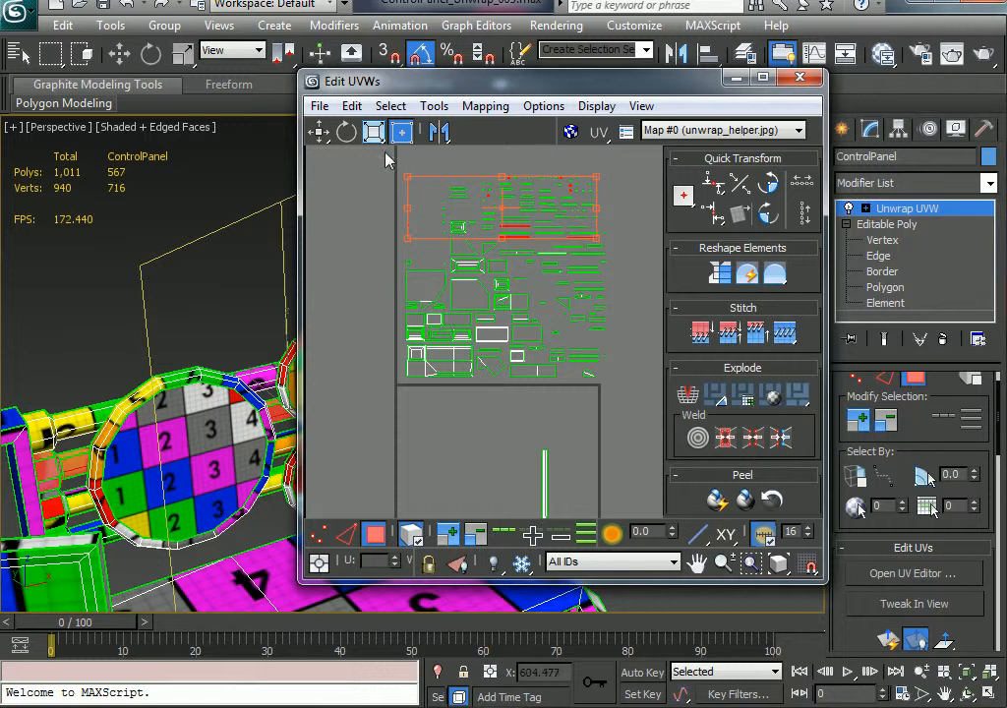
pyautogui.click(349, 108)
pyautogui.click(373, 147)
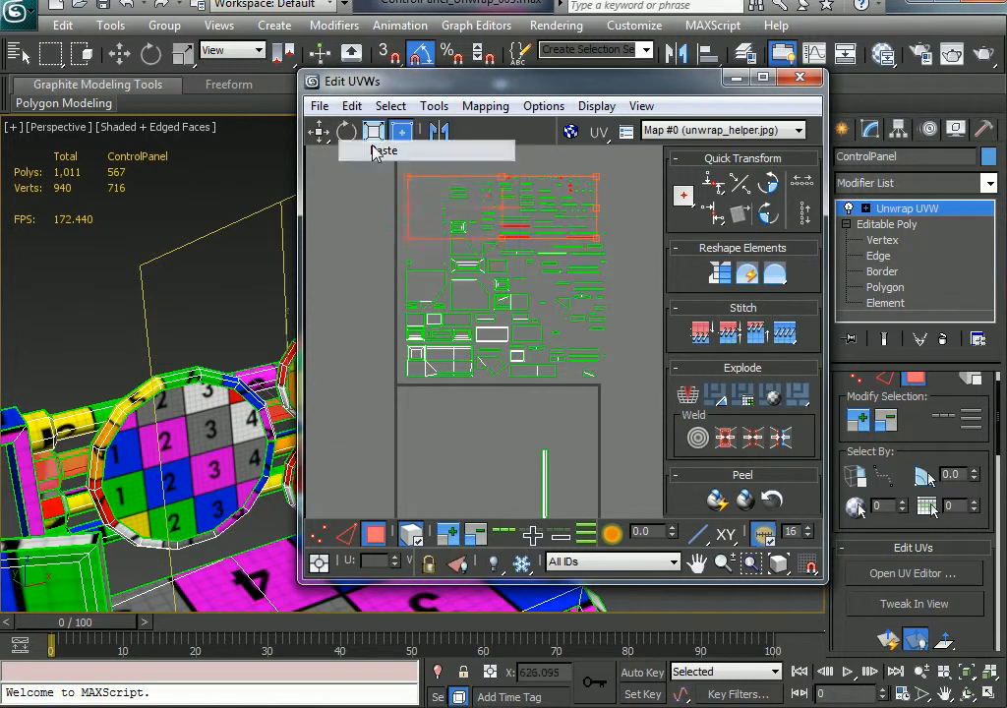
# Move the second pipe's pasted UV strip just beside the first pipe's strip without overlap, then clear the UV selection.
pyautogui.scroll(1, 494, 275)
pyautogui.moveTo(513, 461); pyautogui.dragTo(387, 291, button='middle')
pyautogui.scroll(2, 494, 274)
pyautogui.scroll(1, 387, 291)
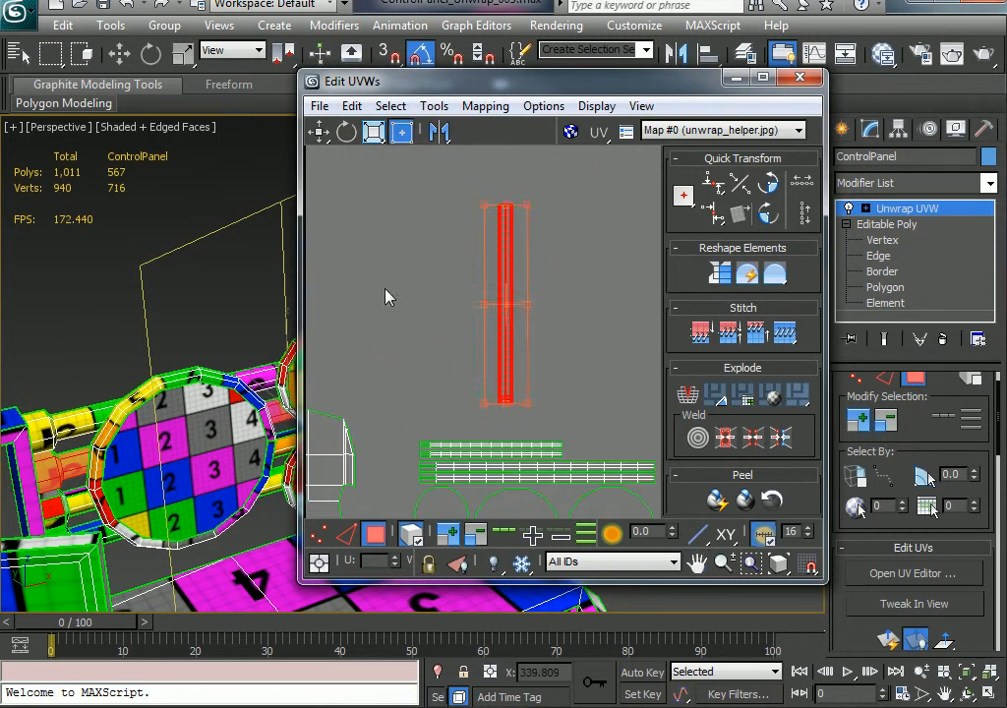
pyautogui.scroll(1, 478, 362)
pyautogui.moveTo(478, 361); pyautogui.dragTo(512, 367, button='middle')
pyautogui.scroll(1, 499, 377)
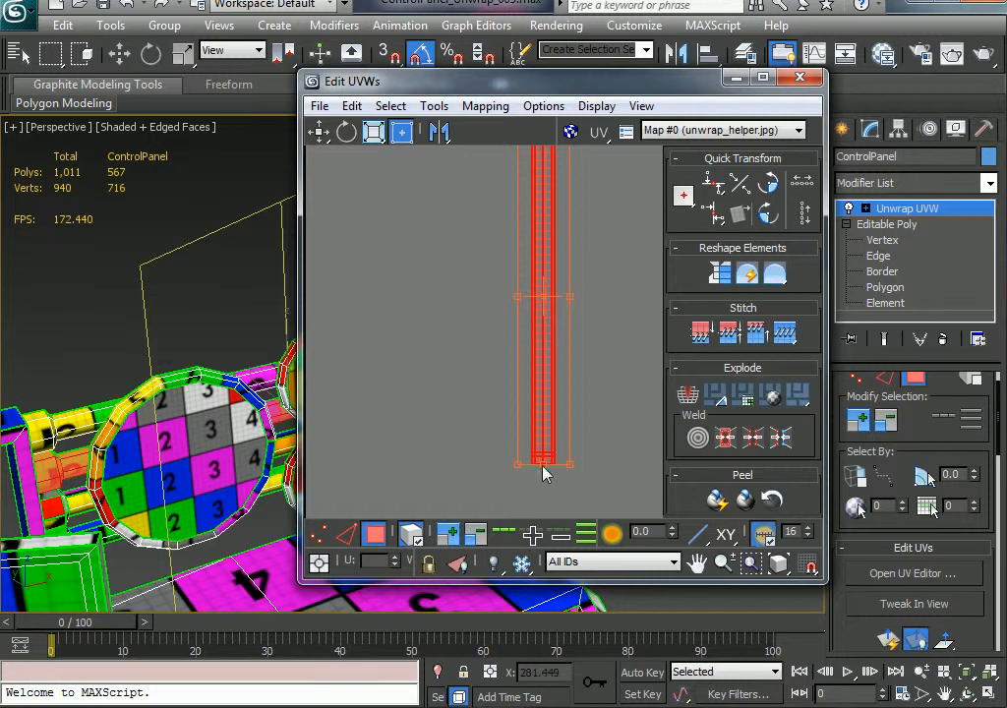
pyautogui.moveTo(548, 437); pyautogui.dragTo(578, 439)
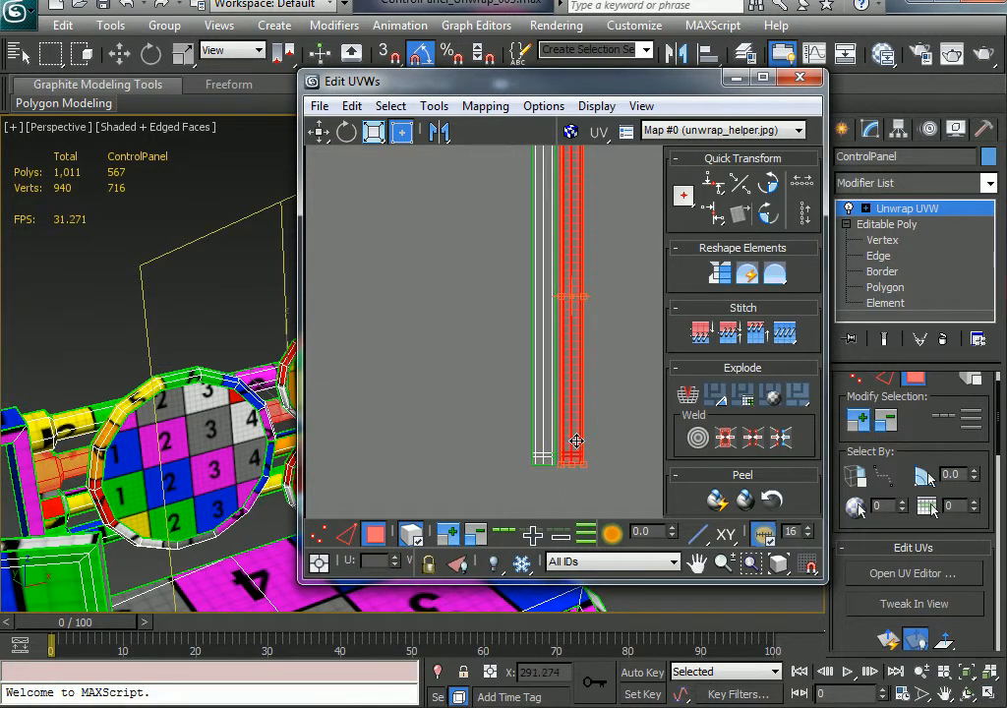
pyautogui.click(485, 490)
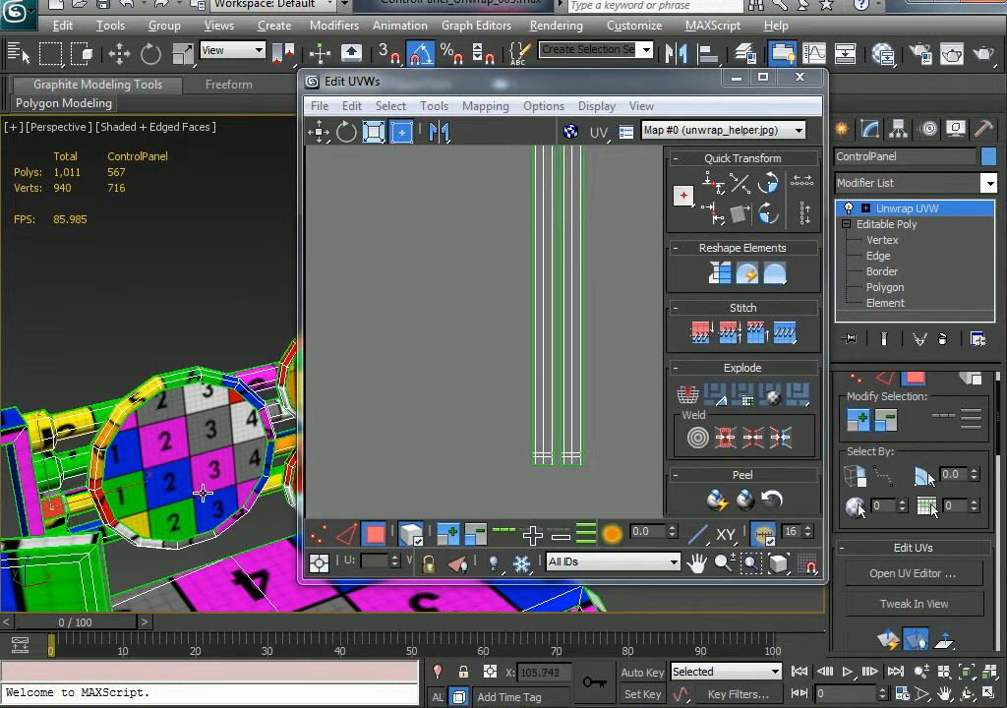
# Select one polygon on each of the two lower pipes and grow the selection along both pipes.
pyautogui.keyDown('alt'); pyautogui.moveTo(203, 491); pyautogui.dragTo(103, 549, button='middle'); pyautogui.keyUp('alt')
pyautogui.keyDown('ctrl'); pyautogui.click(60, 544); pyautogui.keyUp('ctrl')
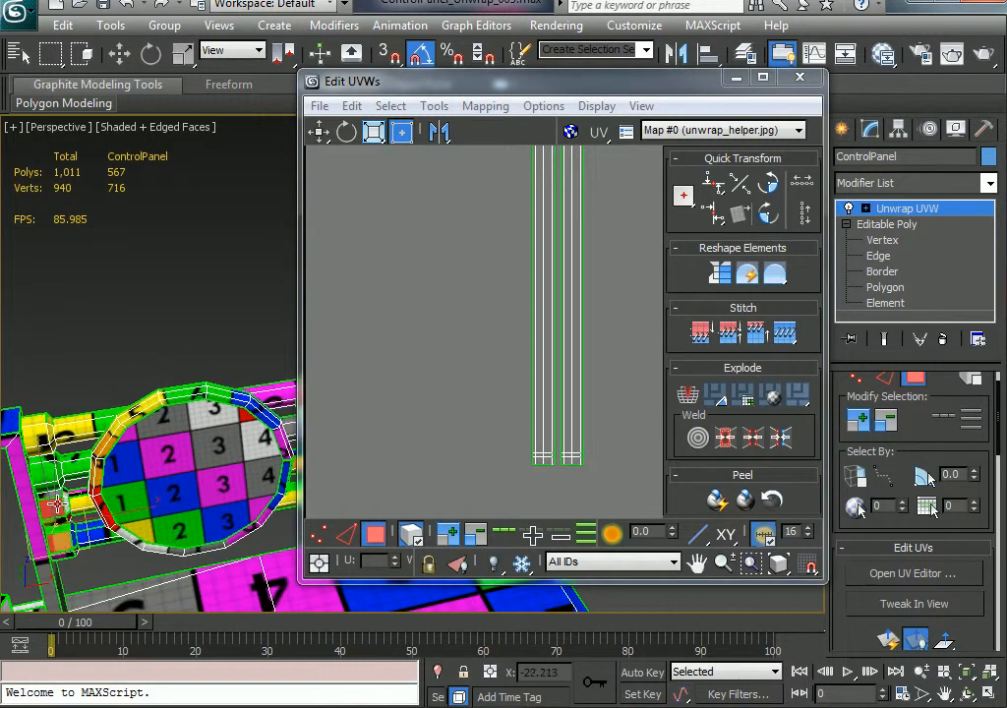
pyautogui.click(860, 421)
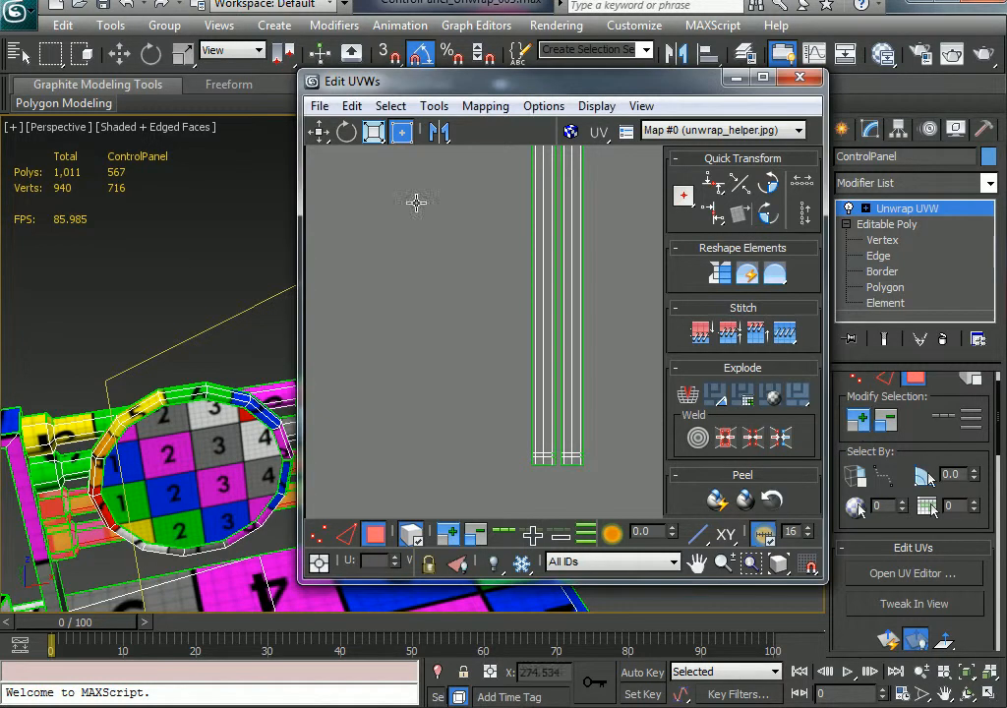
# Paste the copied UVs onto both lower pipes and move the stacked strips beside the second pipe's strip.
pyautogui.click(319, 106)
pyautogui.moveTo(352, 105)
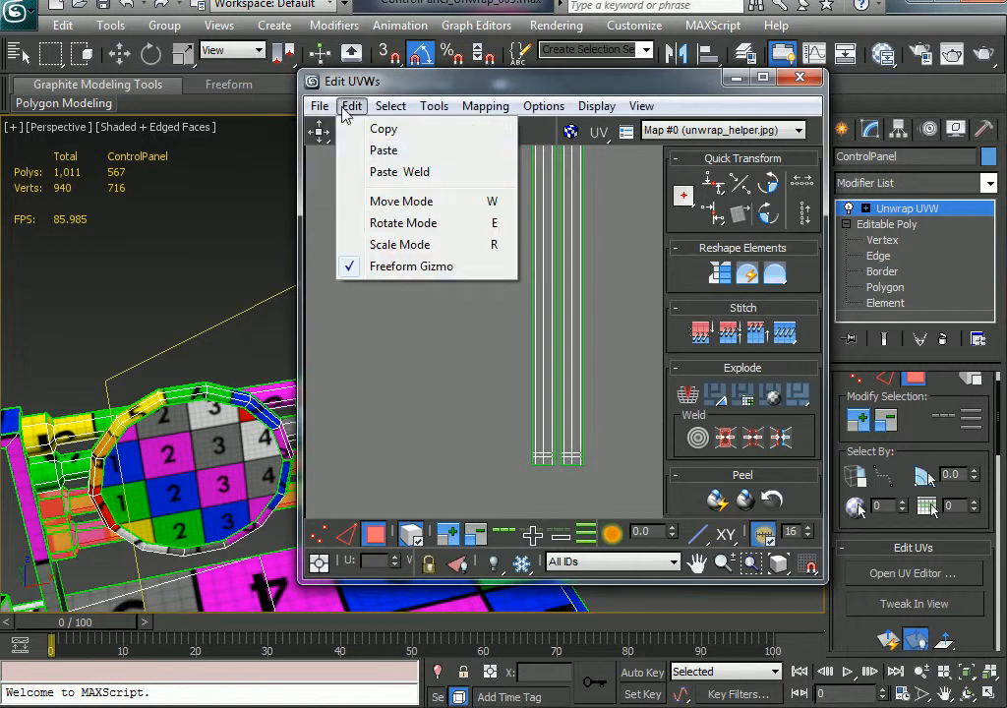
pyautogui.click(382, 150)
pyautogui.moveTo(537, 418); pyautogui.dragTo(606, 434)
pyautogui.click(507, 434)
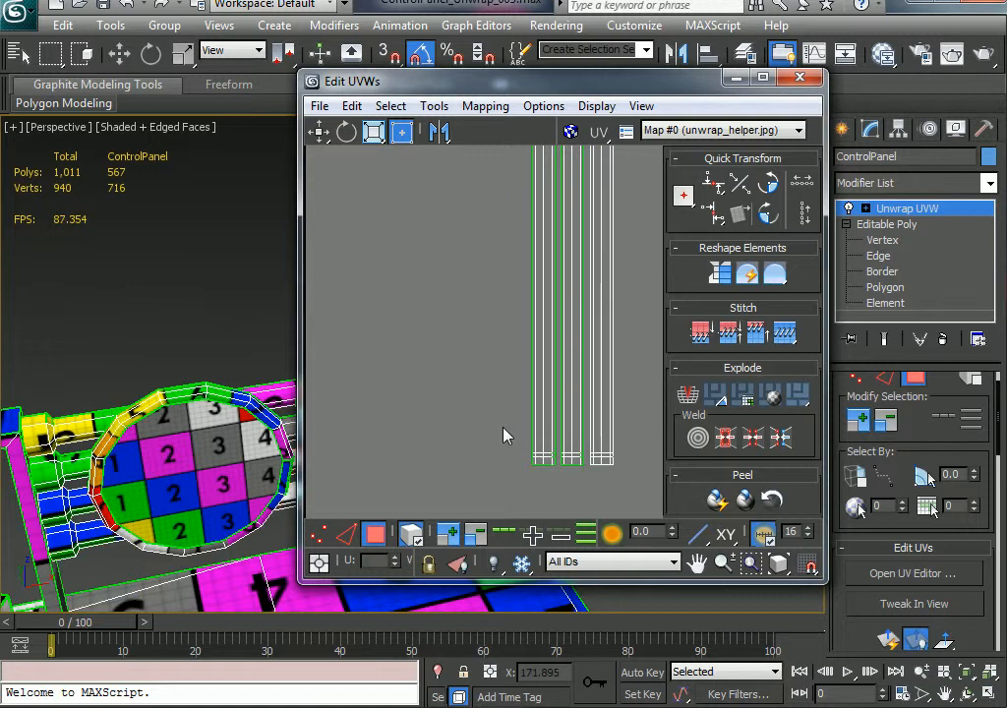
pyautogui.click(603, 434)
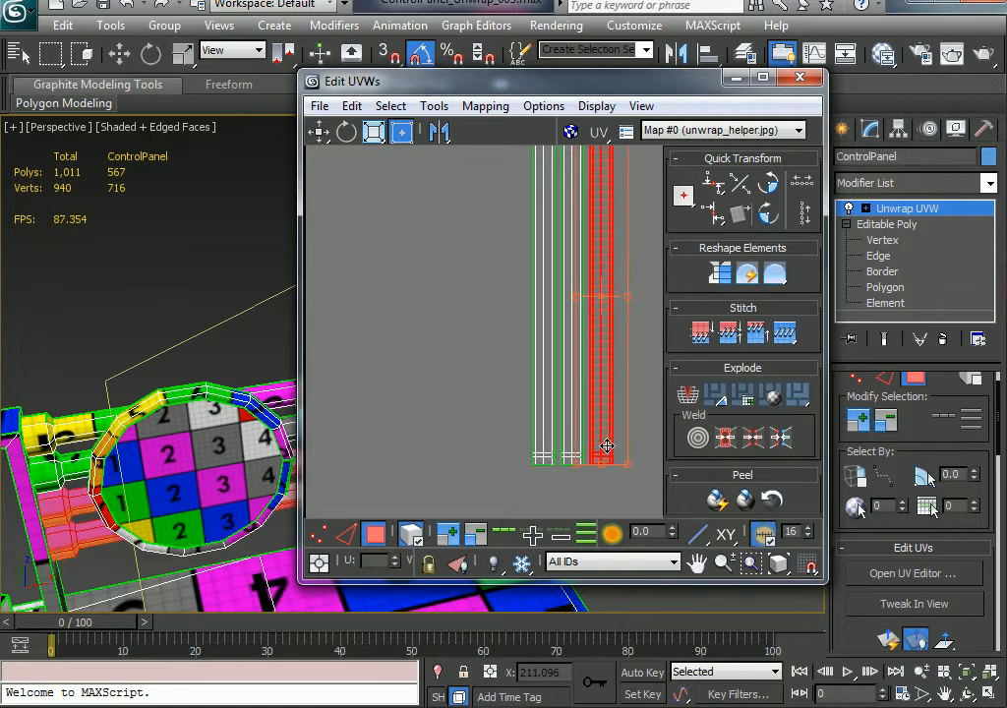
pyautogui.moveTo(606, 446)
pyautogui.mouseDown()
pyautogui.moveTo(620, 445)
pyautogui.moveTo(609, 447)
pyautogui.mouseUp()
# Select only the third pipe, paste the copied UVs onto it again and move its strip clear of the others.
pyautogui.click(96, 558)
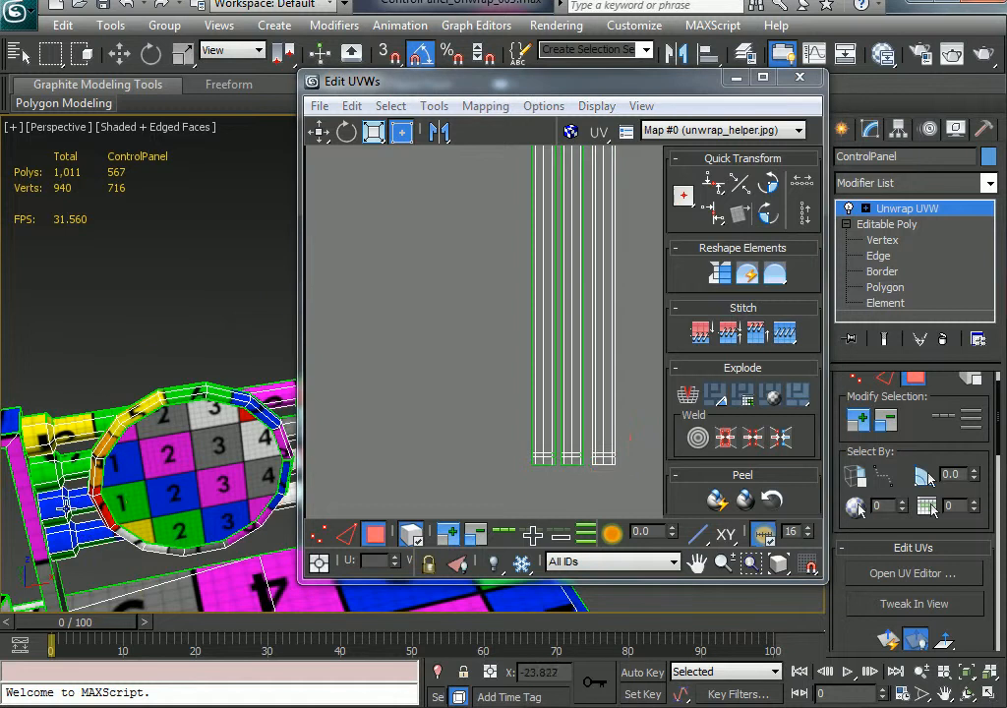
pyautogui.click(66, 508)
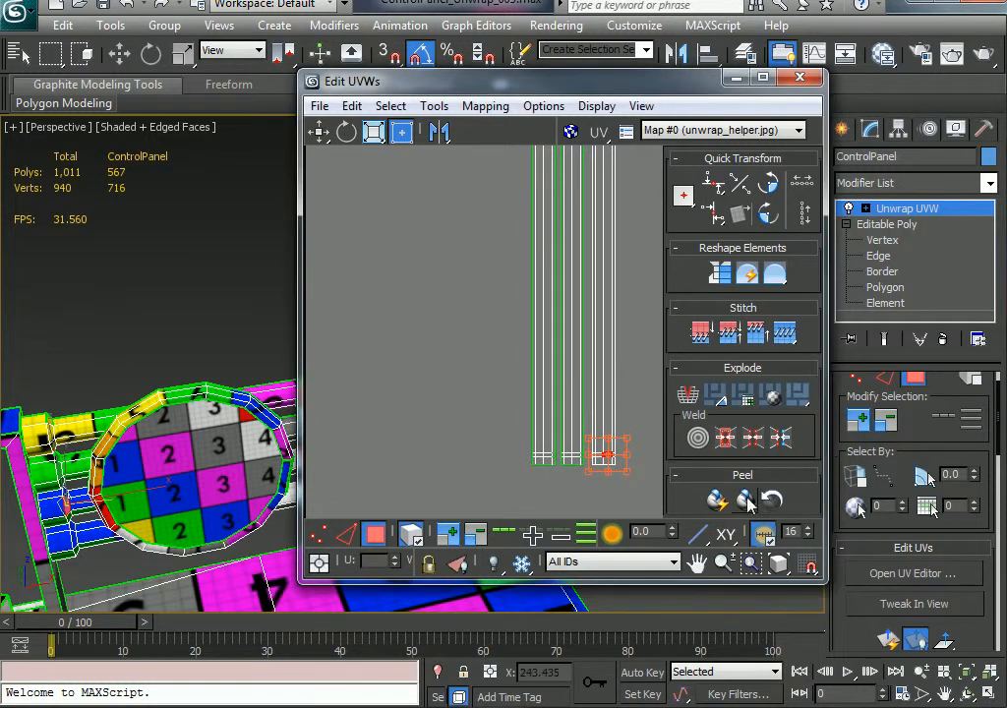
pyautogui.click(858, 421)
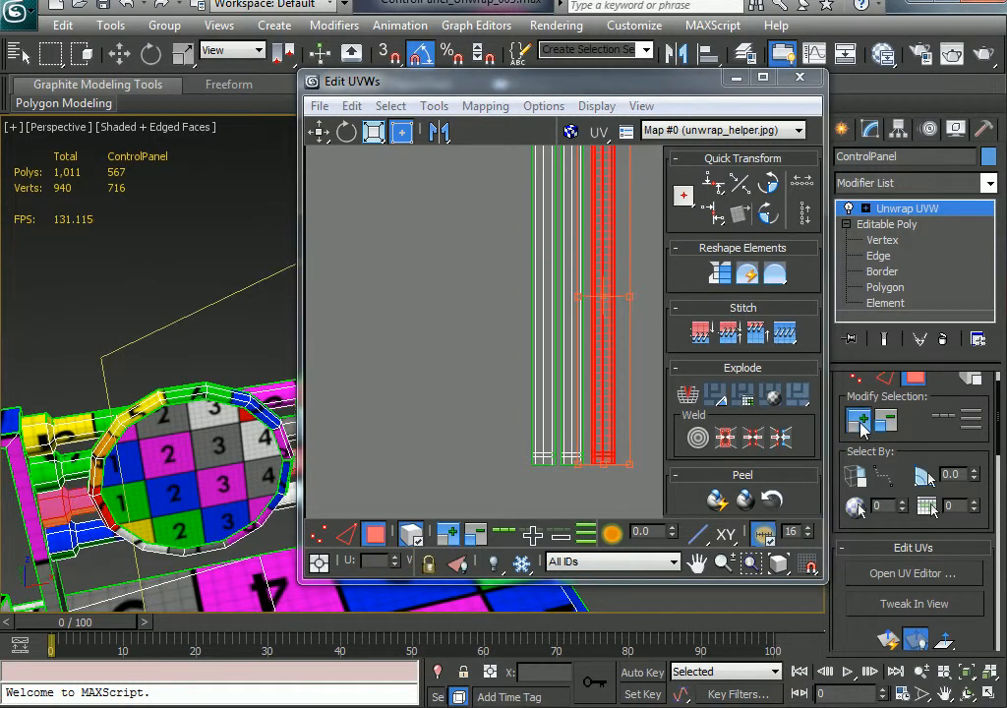
pyautogui.click(352, 106)
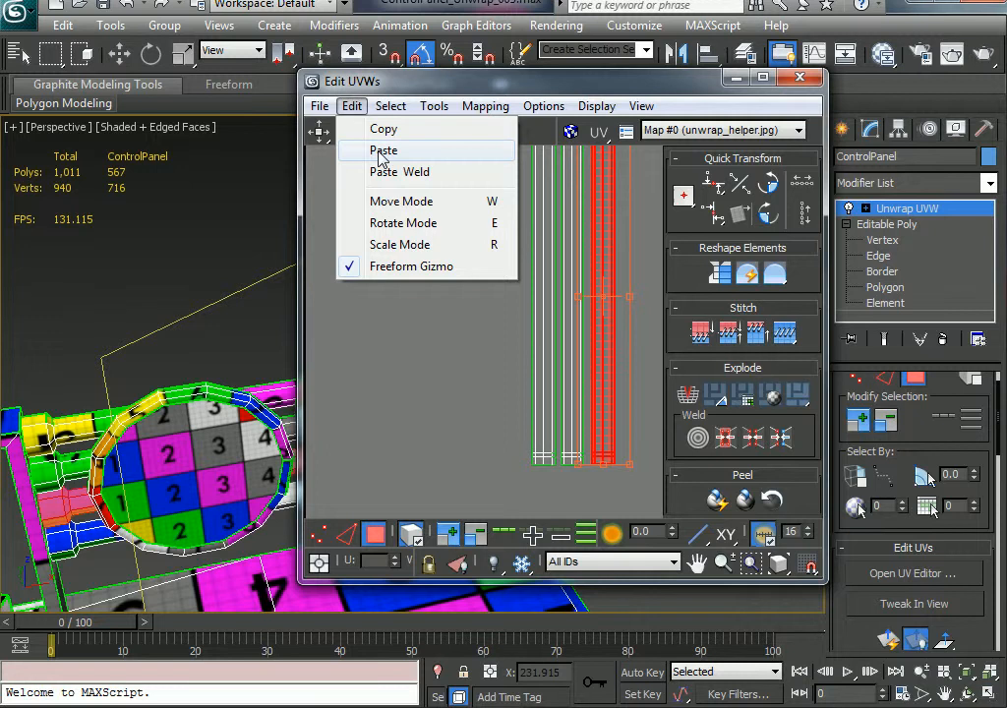
pyautogui.click(381, 153)
pyautogui.moveTo(548, 359); pyautogui.dragTo(502, 359)
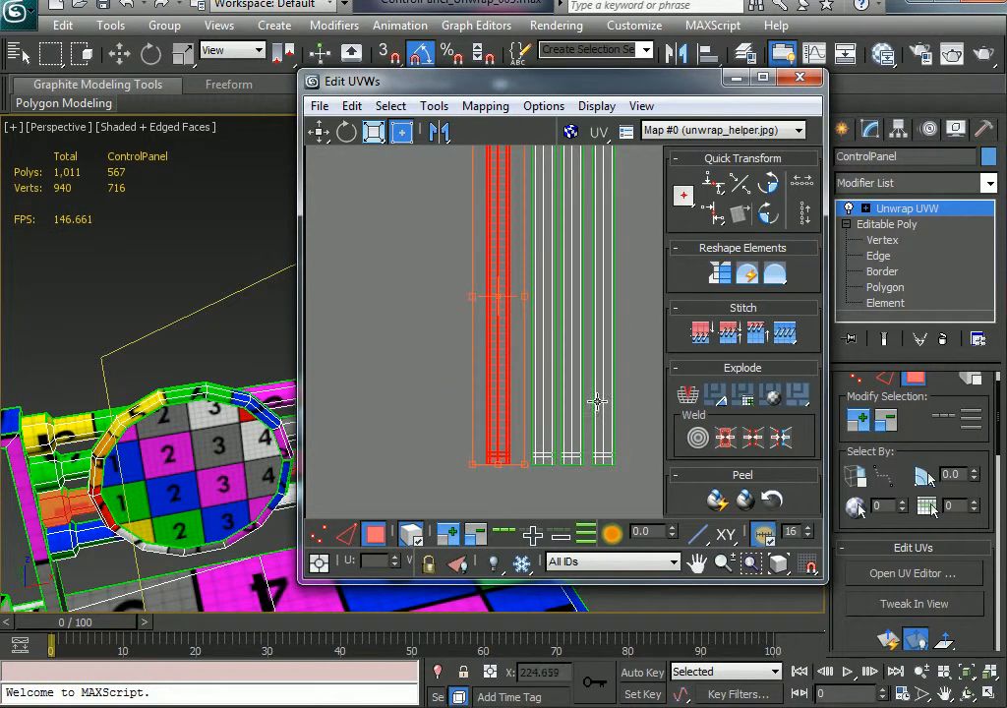
# Arrange the four vertical pipe strips side by side in a tight, evenly spaced row.
pyautogui.click(598, 404)
pyautogui.moveTo(603, 417); pyautogui.dragTo(639, 419)
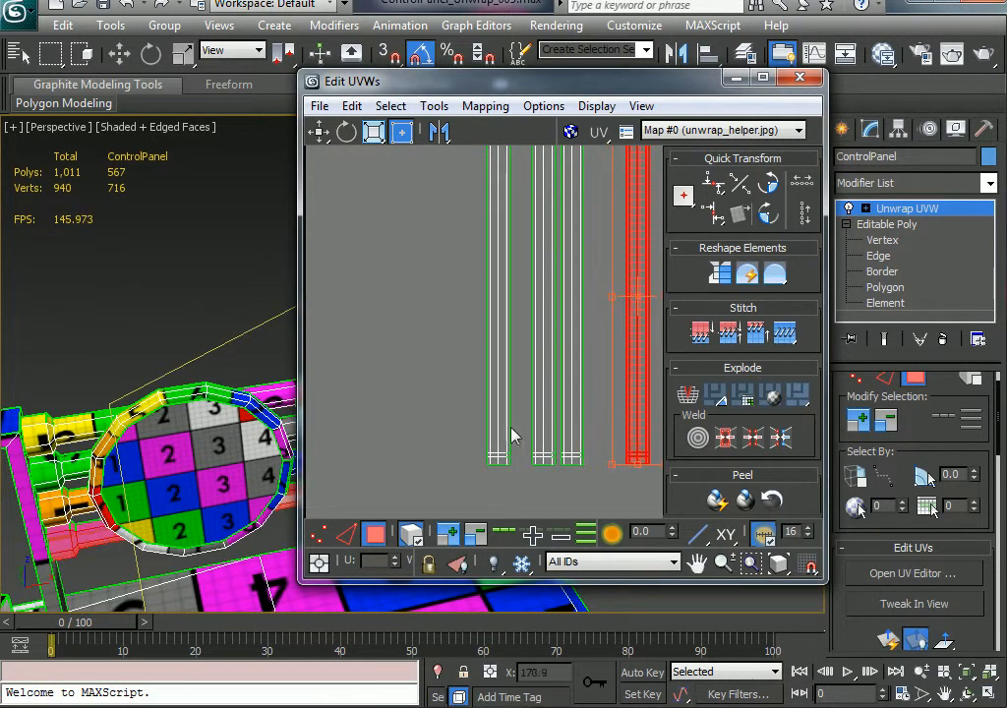
pyautogui.click(497, 443)
pyautogui.moveTo(497, 442); pyautogui.dragTo(631, 440)
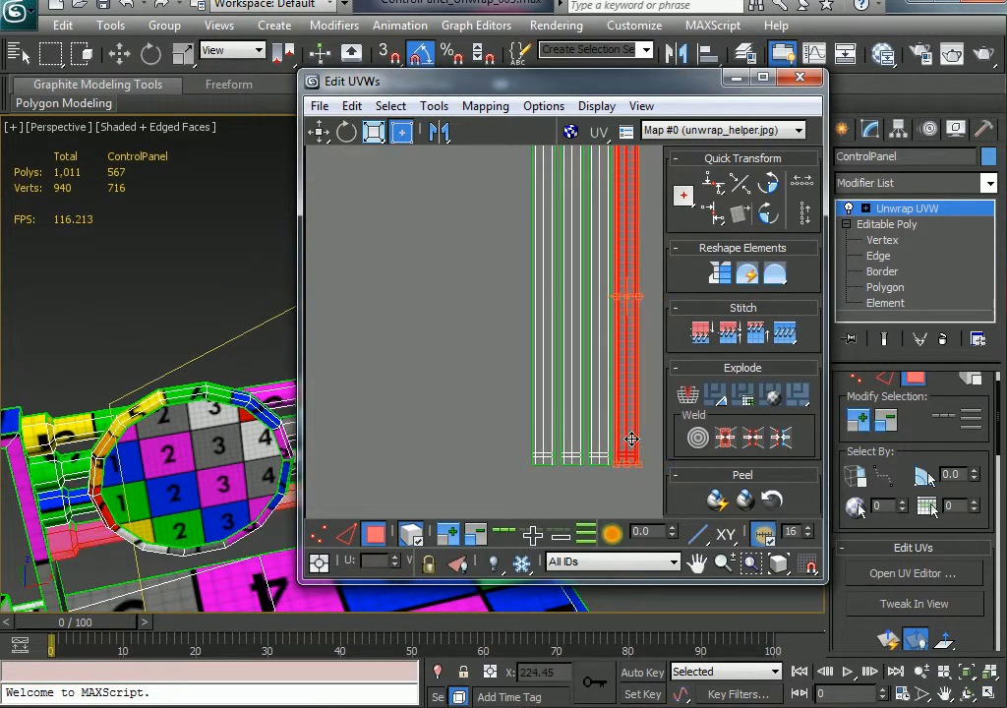
pyautogui.click(544, 443)
pyautogui.click(539, 384)
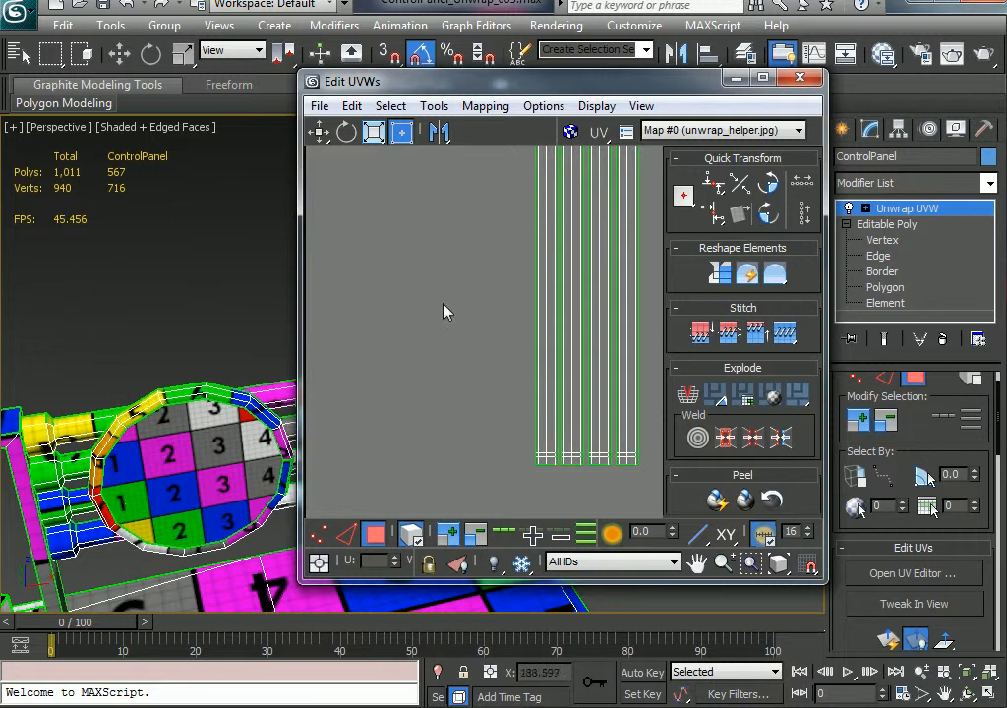
# Select all four pipe strips and rotate them together 90 degrees clockwise so they lie horizontally.
pyautogui.scroll(-1, 483, 371)
pyautogui.moveTo(483, 371); pyautogui.dragTo(436, 365, button='middle')
pyautogui.moveTo(459, 340); pyautogui.dragTo(587, 393)
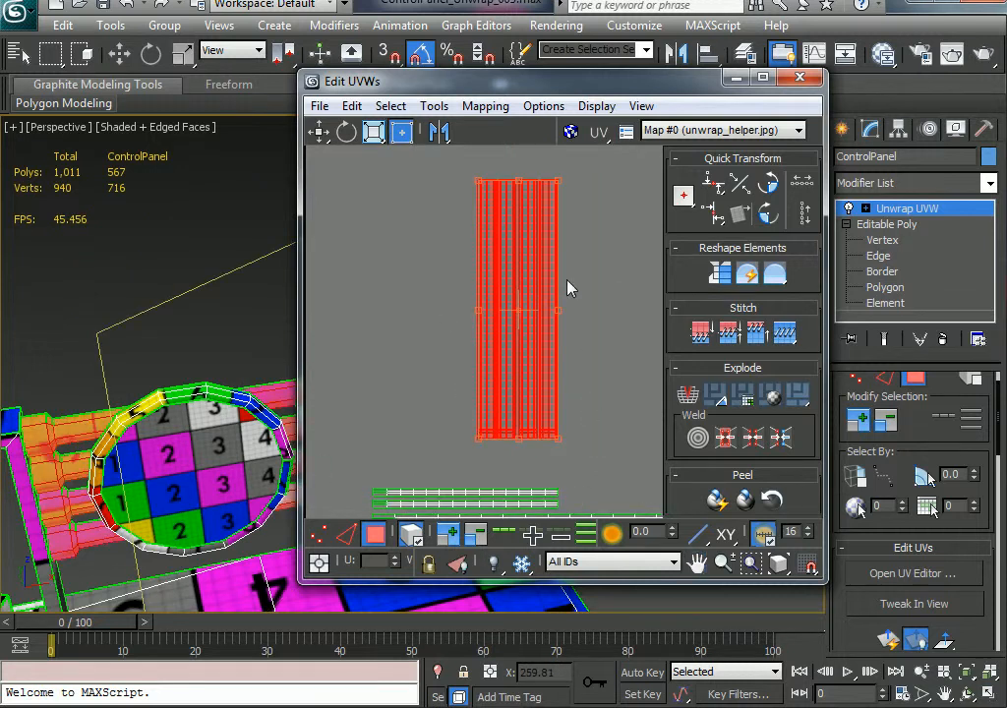
pyautogui.moveTo(519, 181); pyautogui.dragTo(618, 309)
pyautogui.click(531, 411)
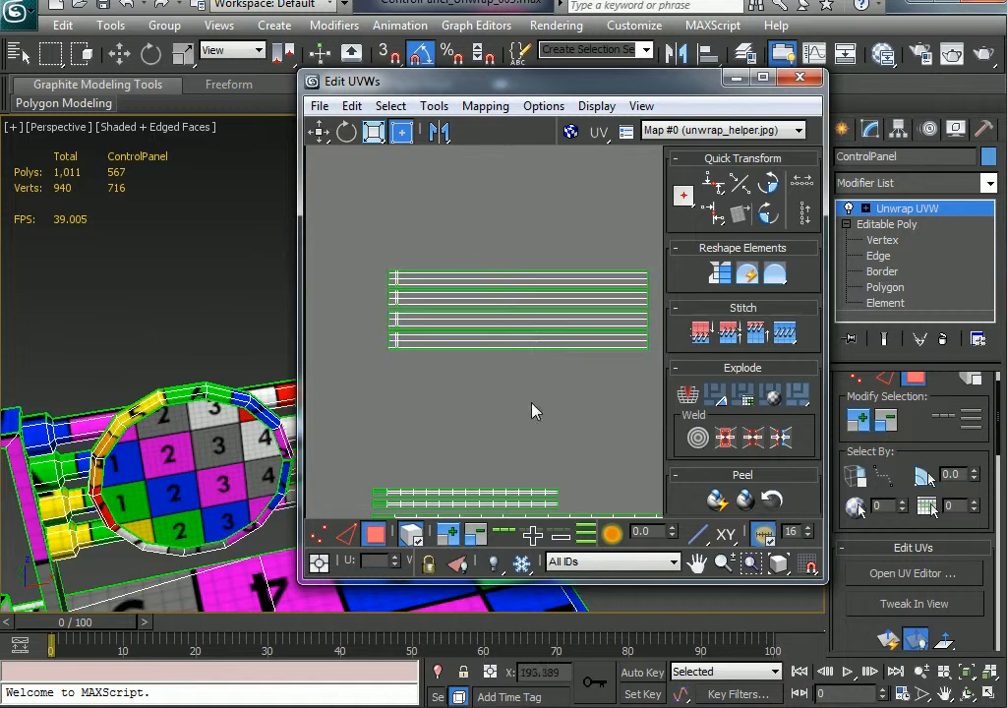